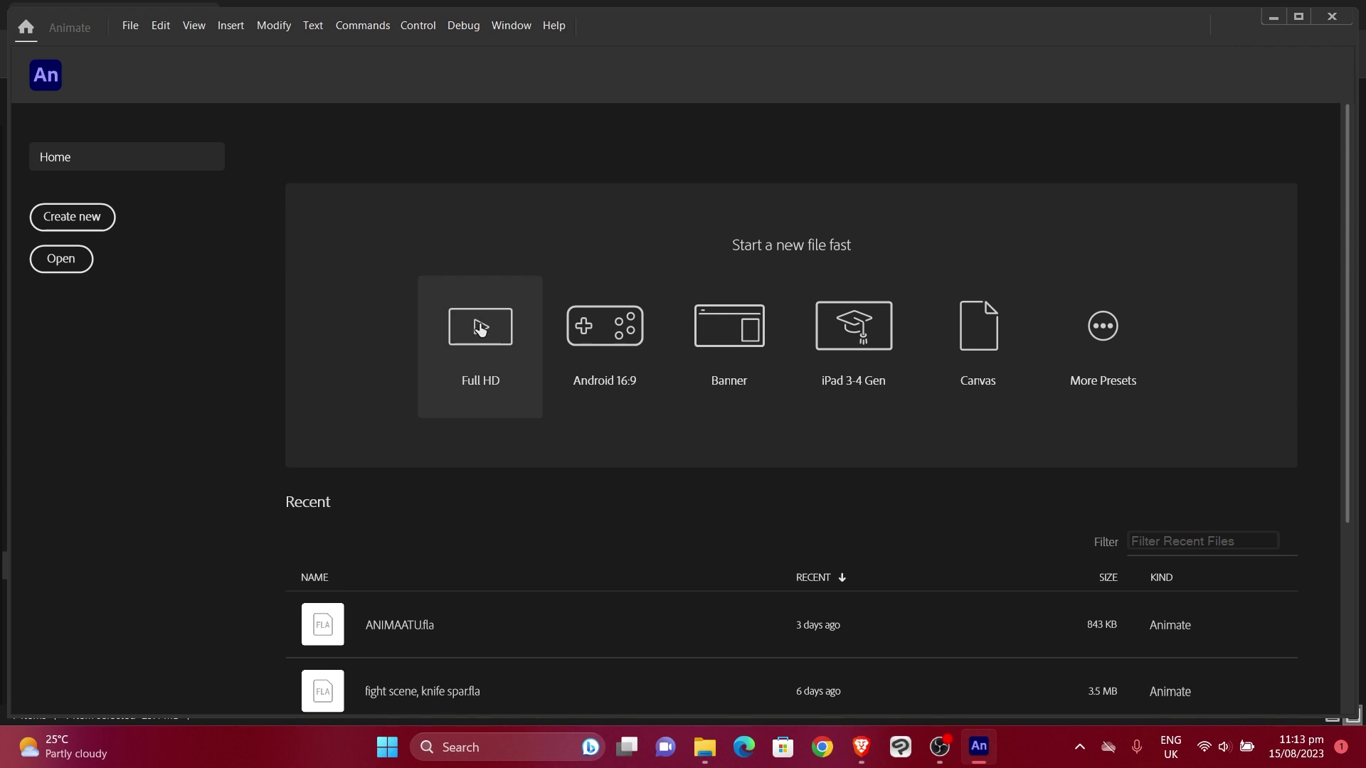
Step: Create a new Full HD document from the Home screen's quick-start presets
left_click(480, 328)
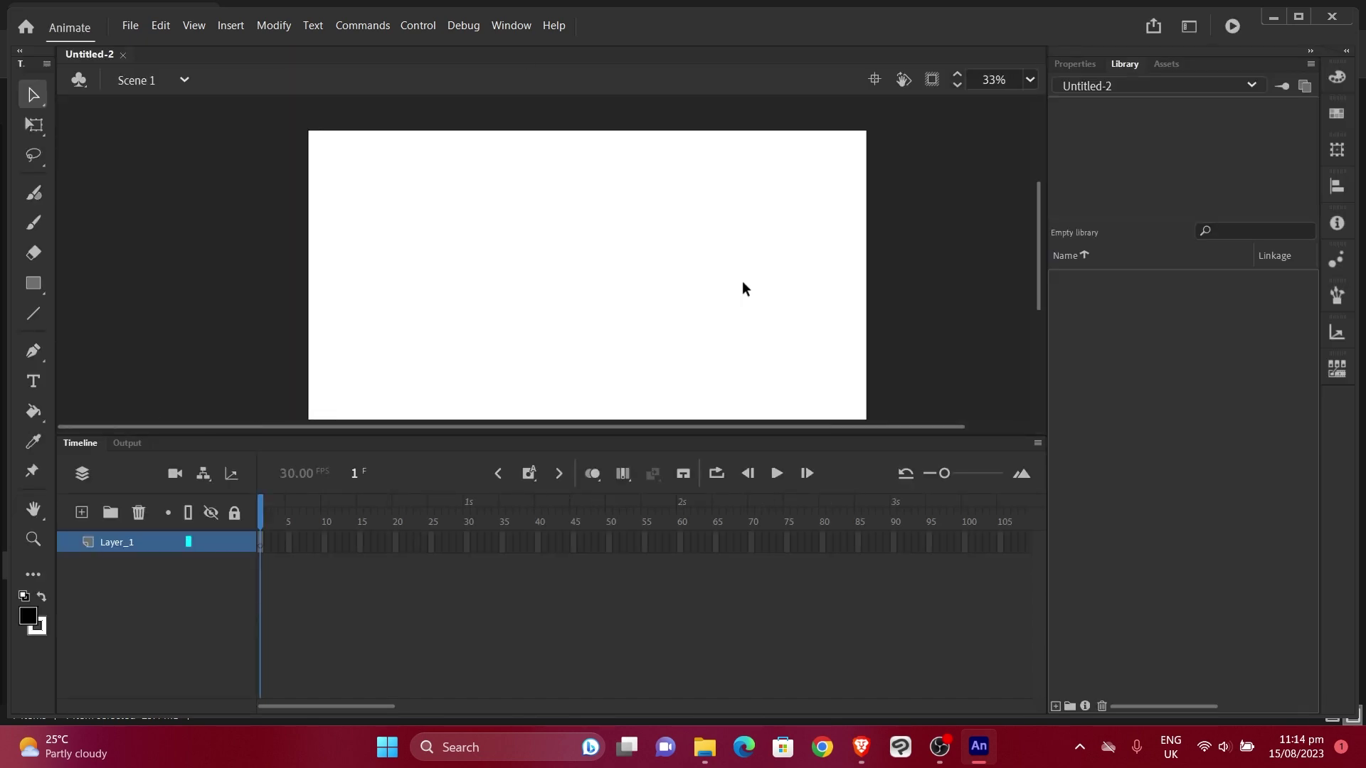
left_click_drag(850, 280, 789, 251)
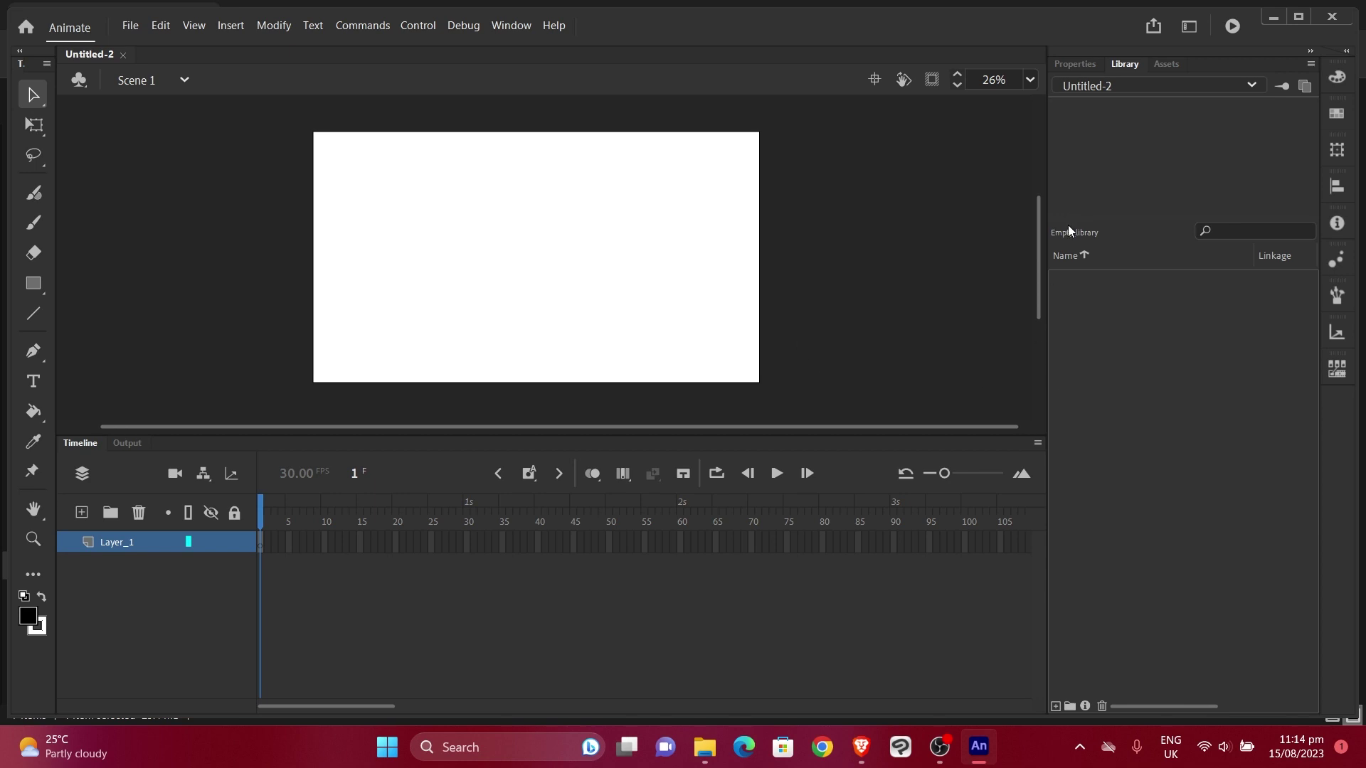
left_click(1092, 64)
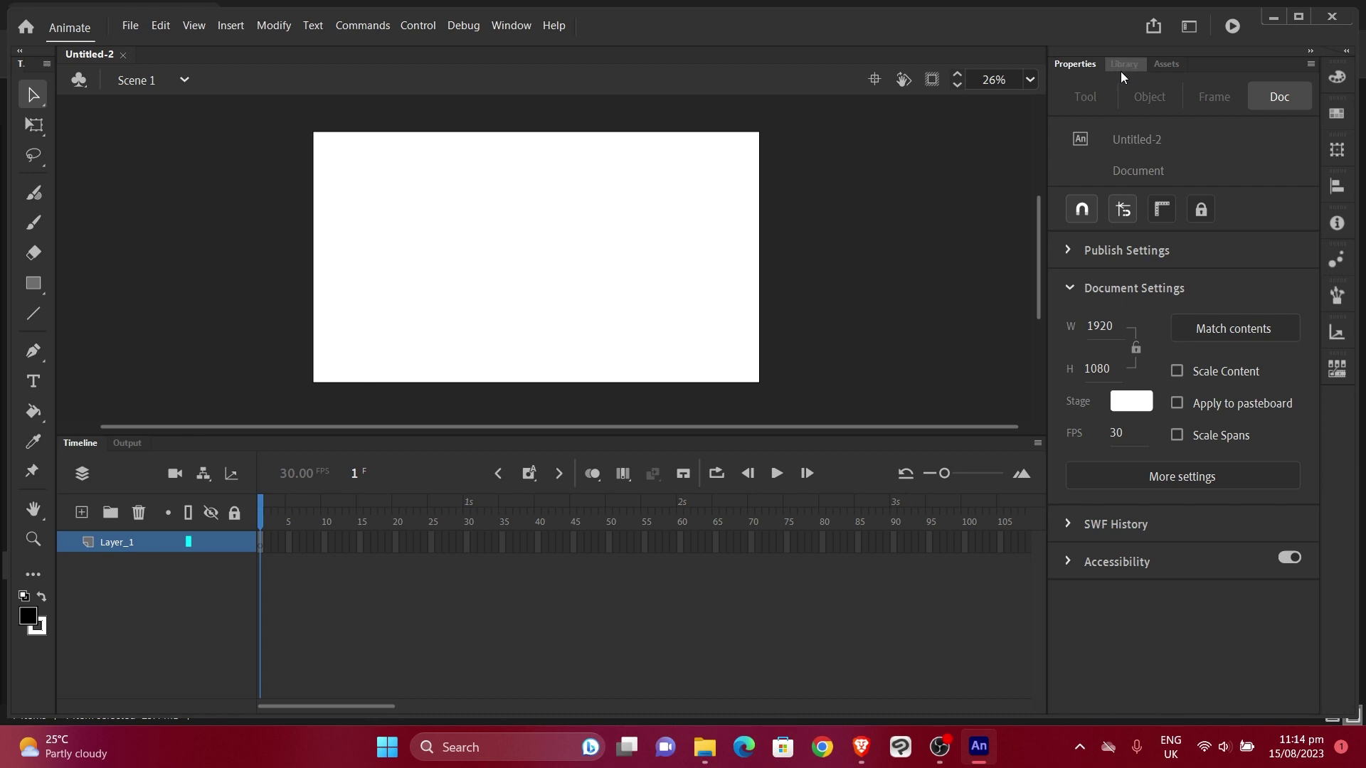
left_click(1123, 66)
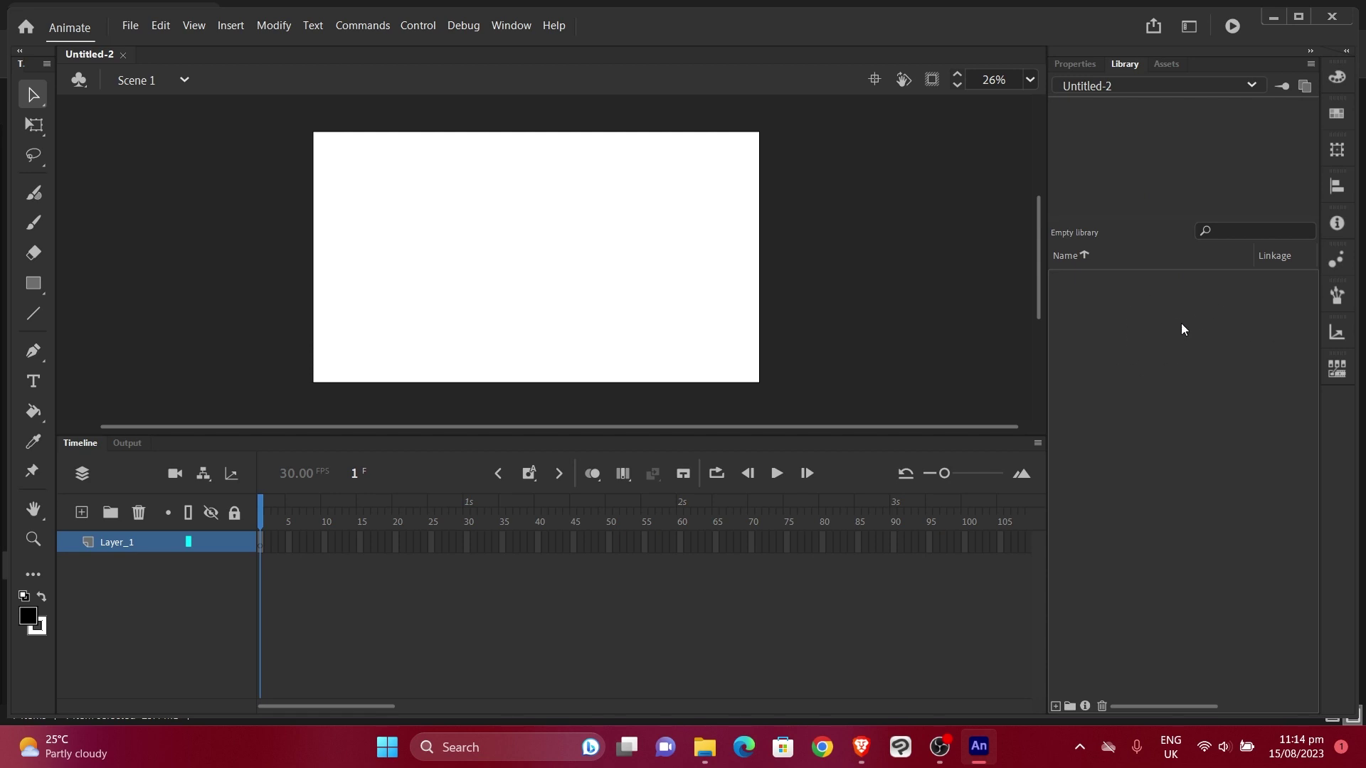
mouse_move(705, 753)
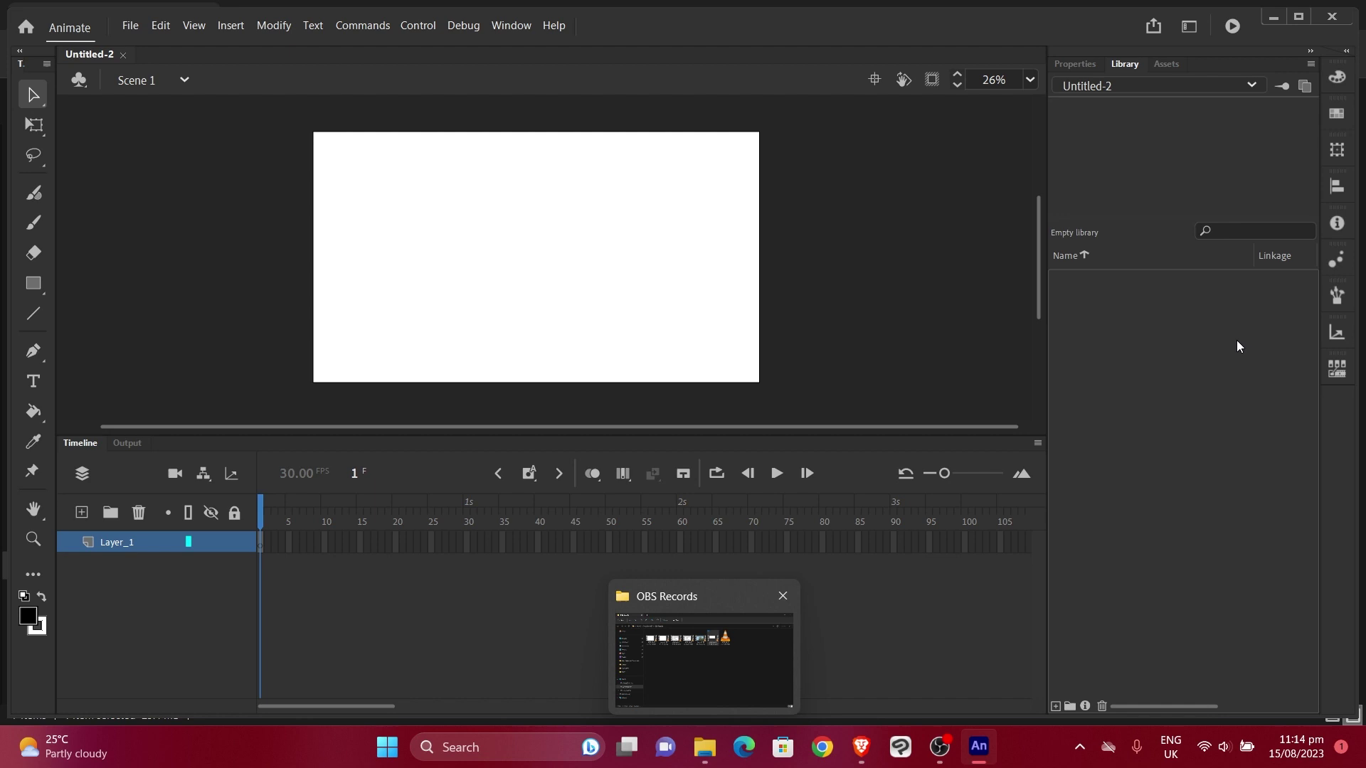
Step: Drag the woh-Easy ther 3 clip from File Explorer's MARQ folder into Animate's Library
left_click(704, 747)
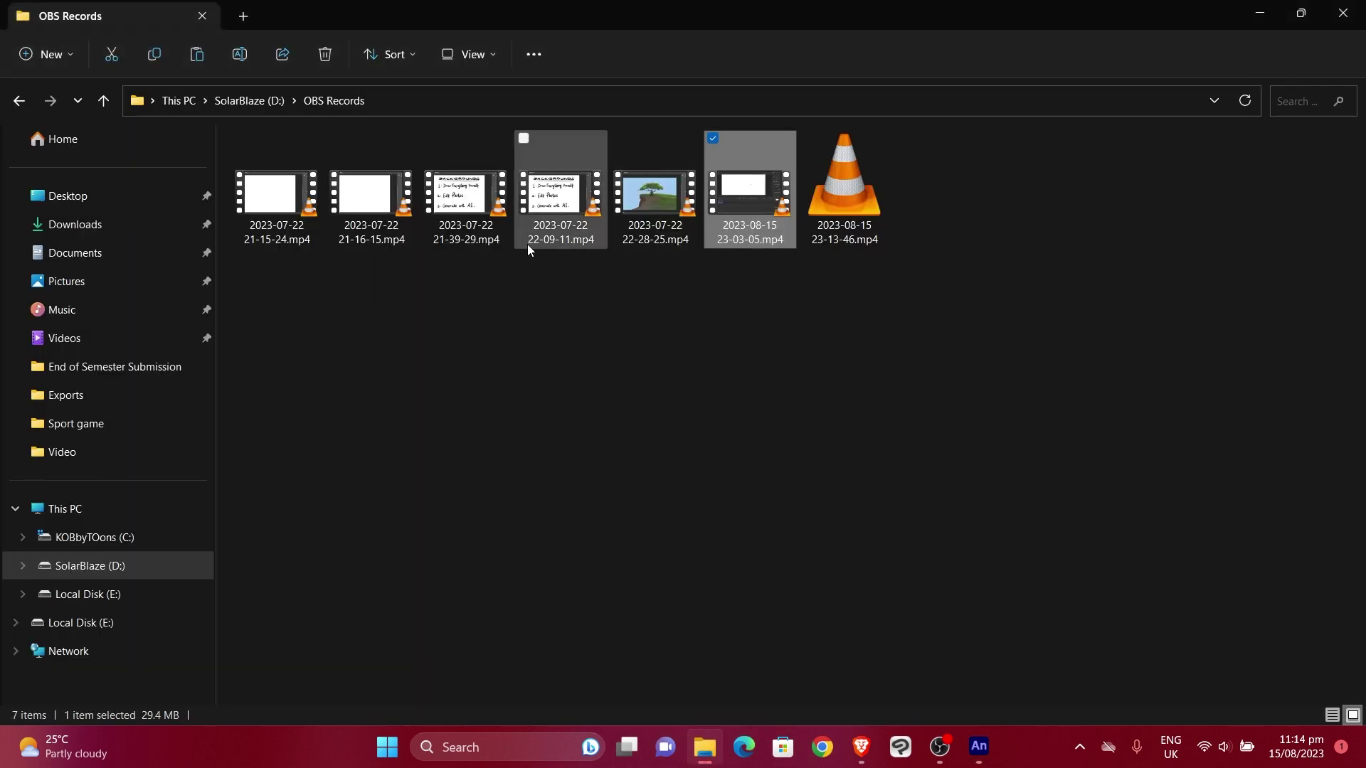
key("alt+Left")
key("alt+Left")
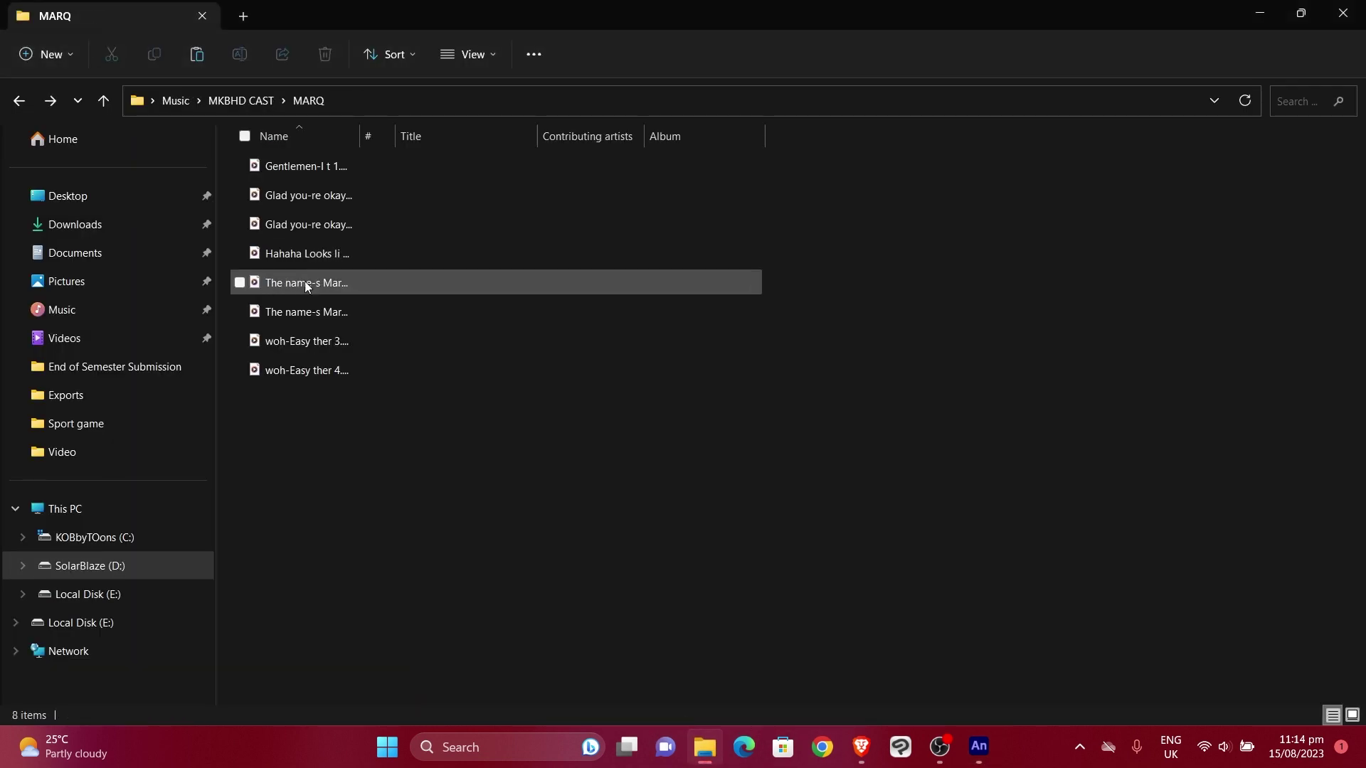
left_click_drag(302, 340, 1091, 345)
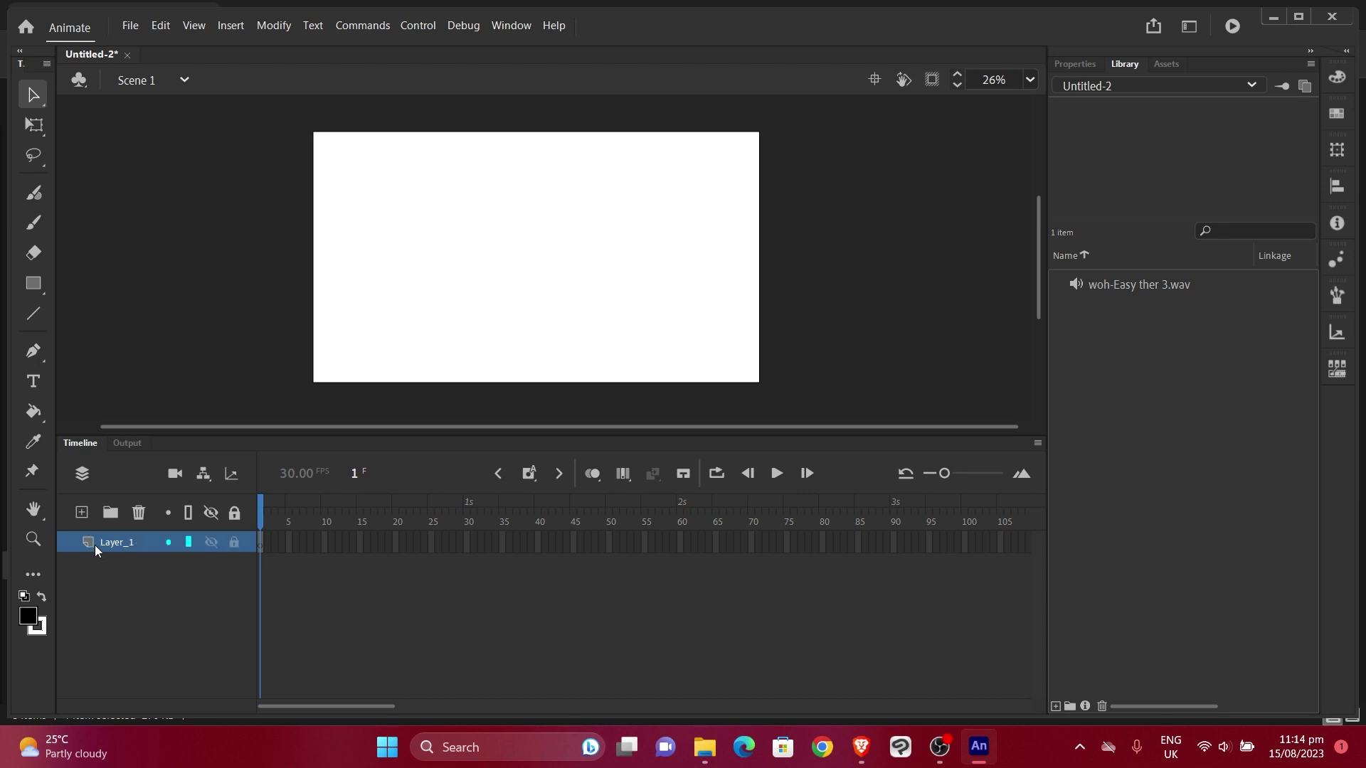
Step: Insert Layer_2 above Layer_1 and rename it AUDIO
left_click(82, 512)
double_click(131, 542)
type("AUDIO")
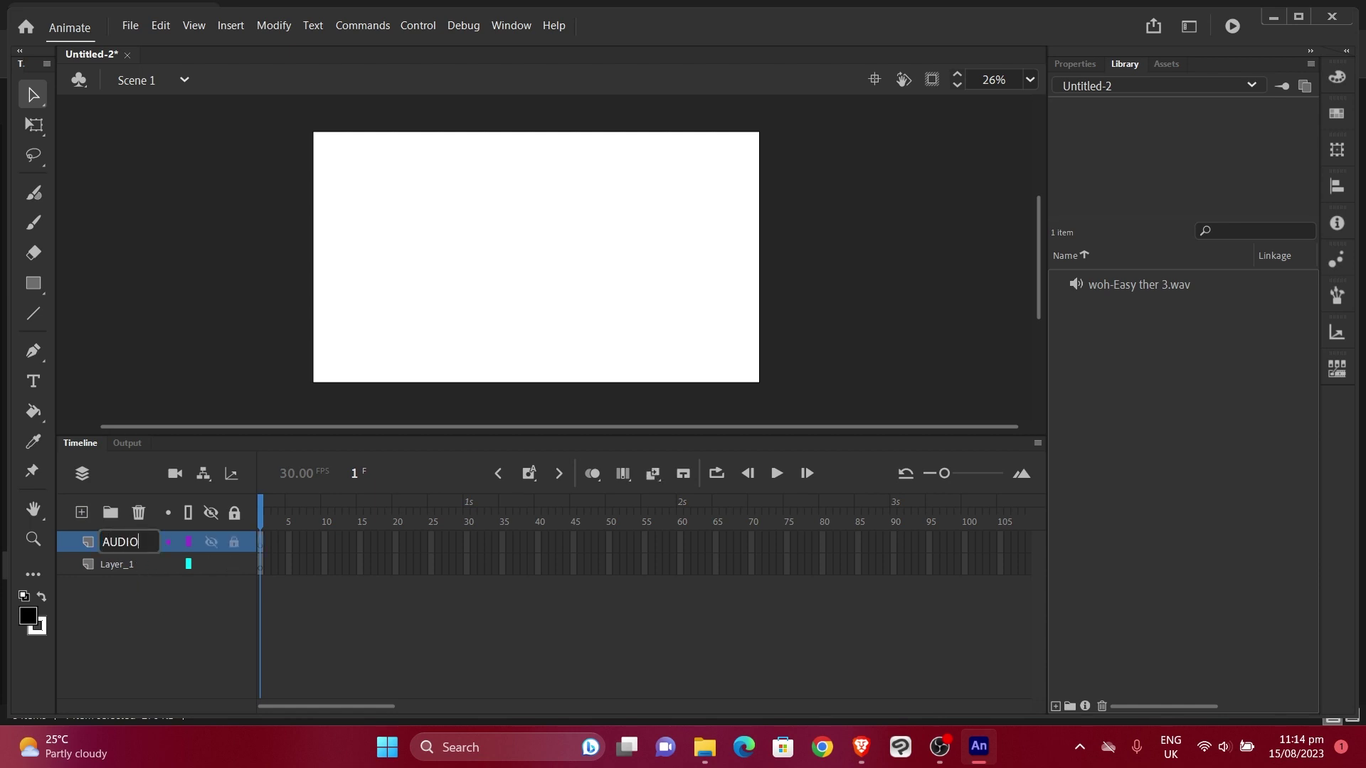
key("Return")
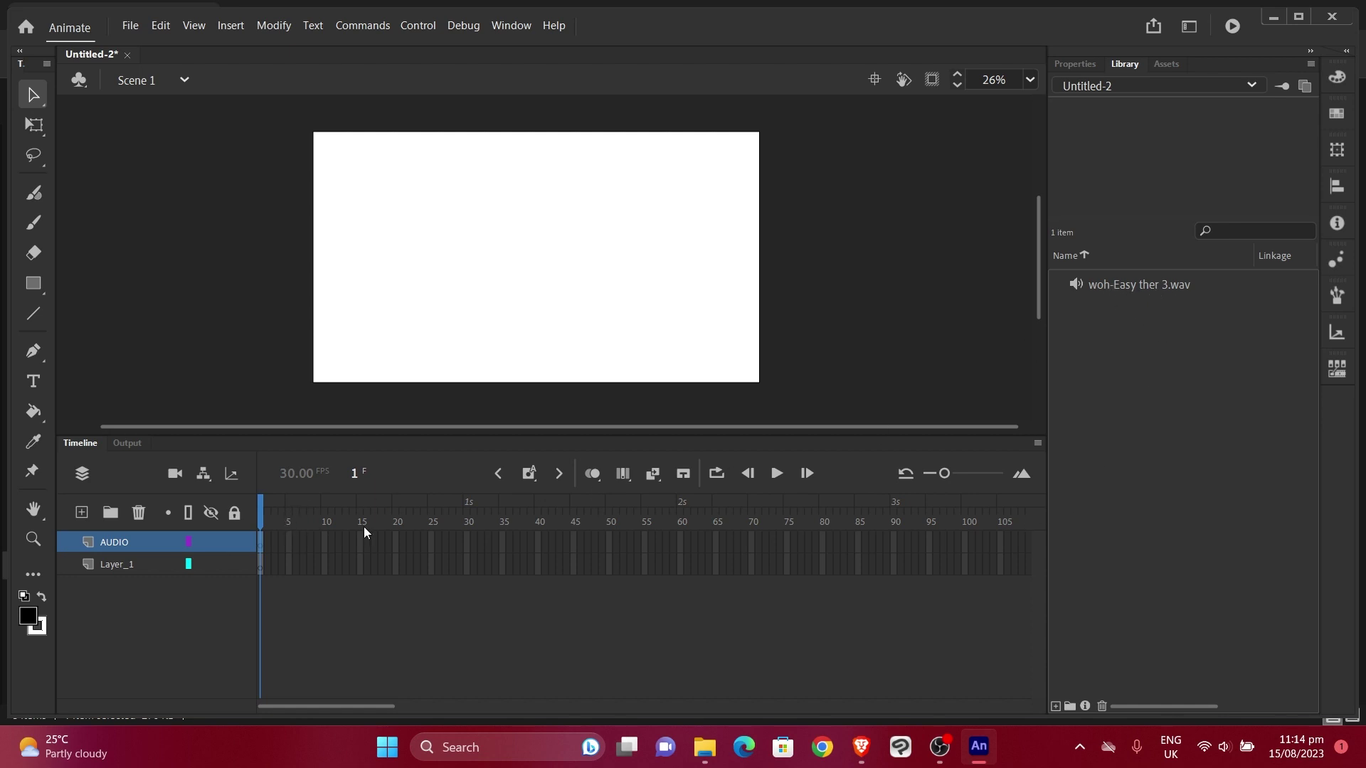
left_click_drag(1149, 292, 1118, 293)
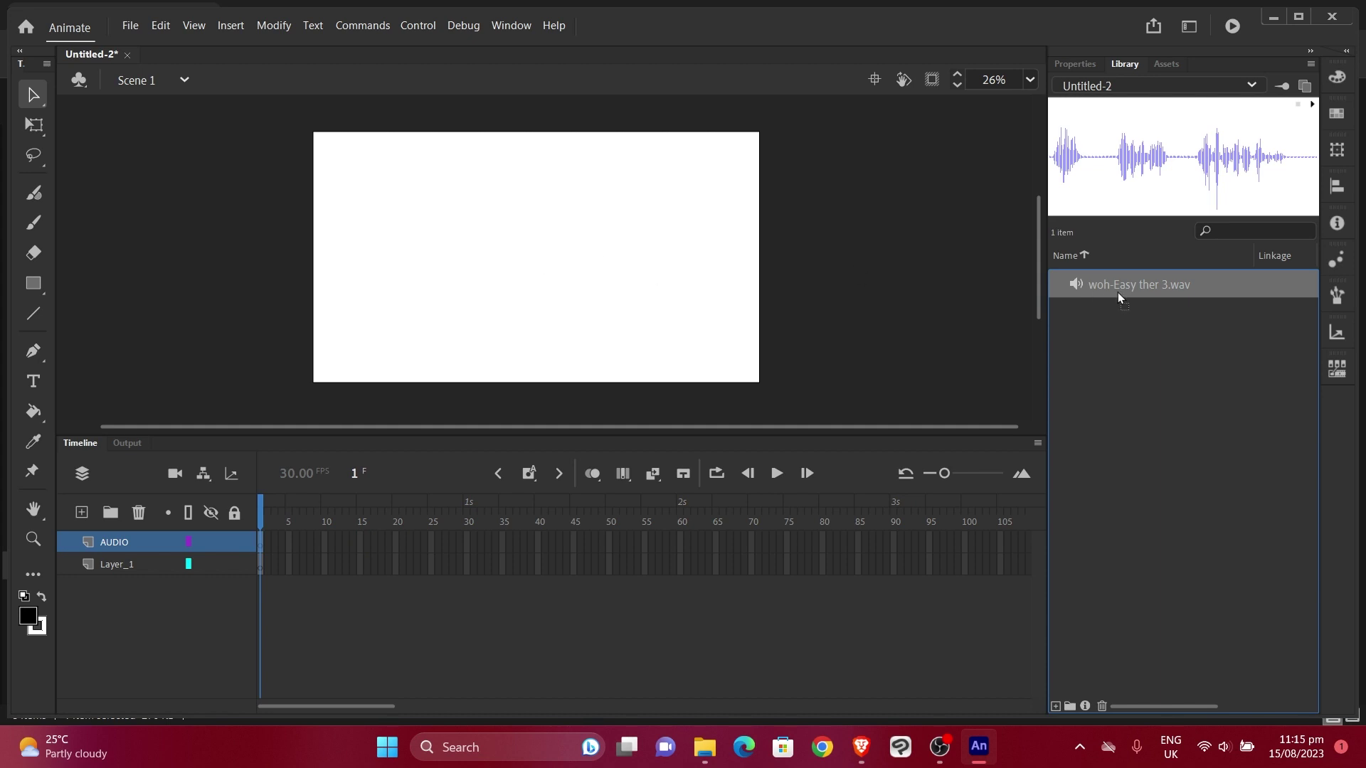
left_click_drag(1028, 311, 536, 261)
left_click_drag(536, 260, 535, 261)
left_click_drag(944, 474, 998, 476)
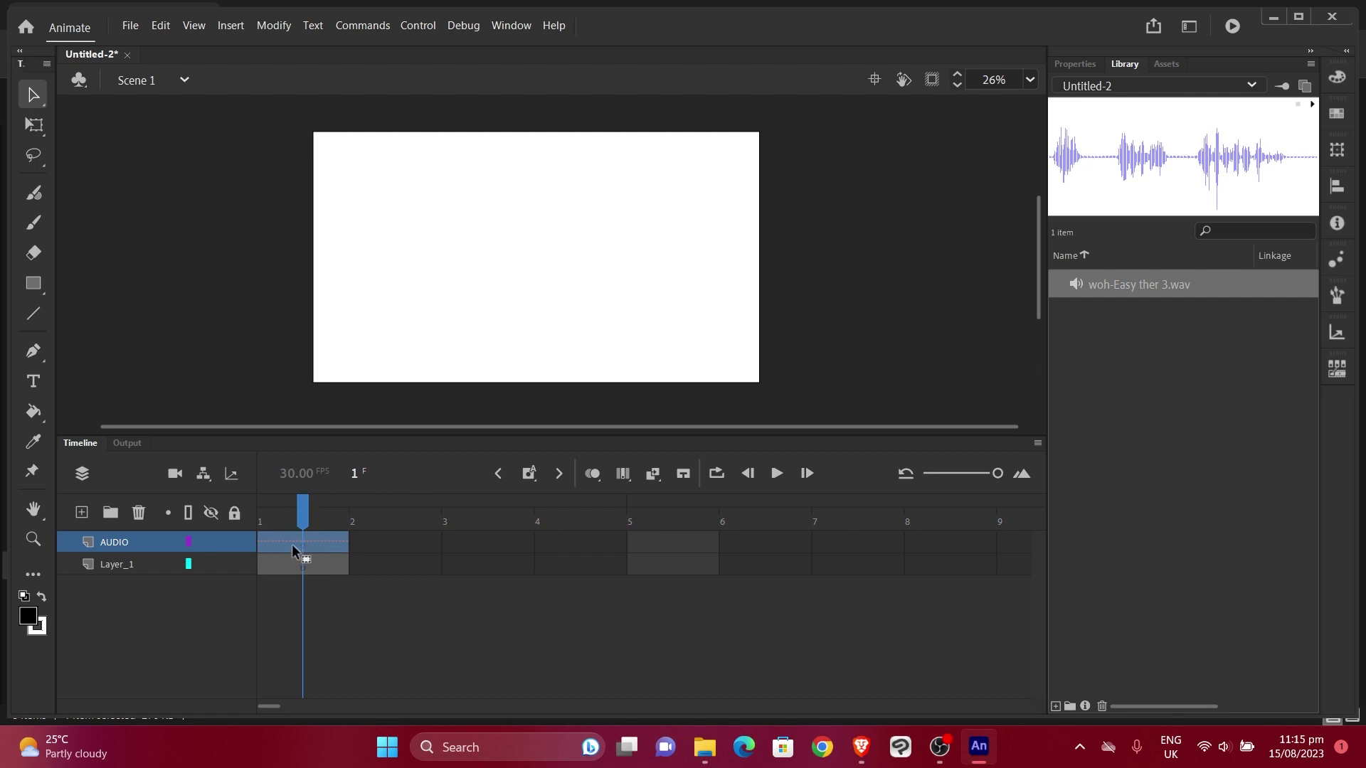
mouse_move(290, 561)
left_mouse_down()
mouse_move(335, 558)
mouse_move(282, 553)
left_mouse_up()
left_click_drag(997, 473, 967, 482)
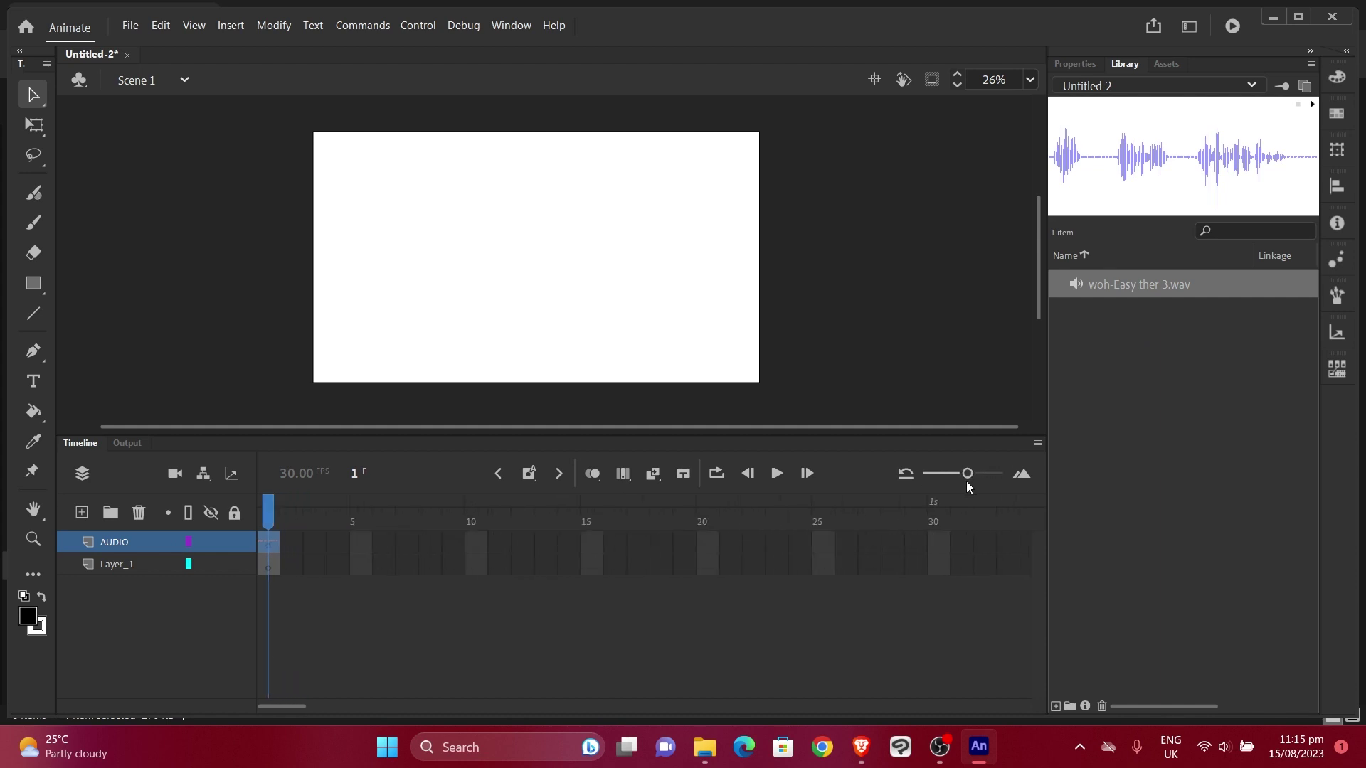
left_click_drag(268, 542, 270, 552)
left_click_drag(967, 474, 951, 477)
left_click_drag(262, 552, 264, 552)
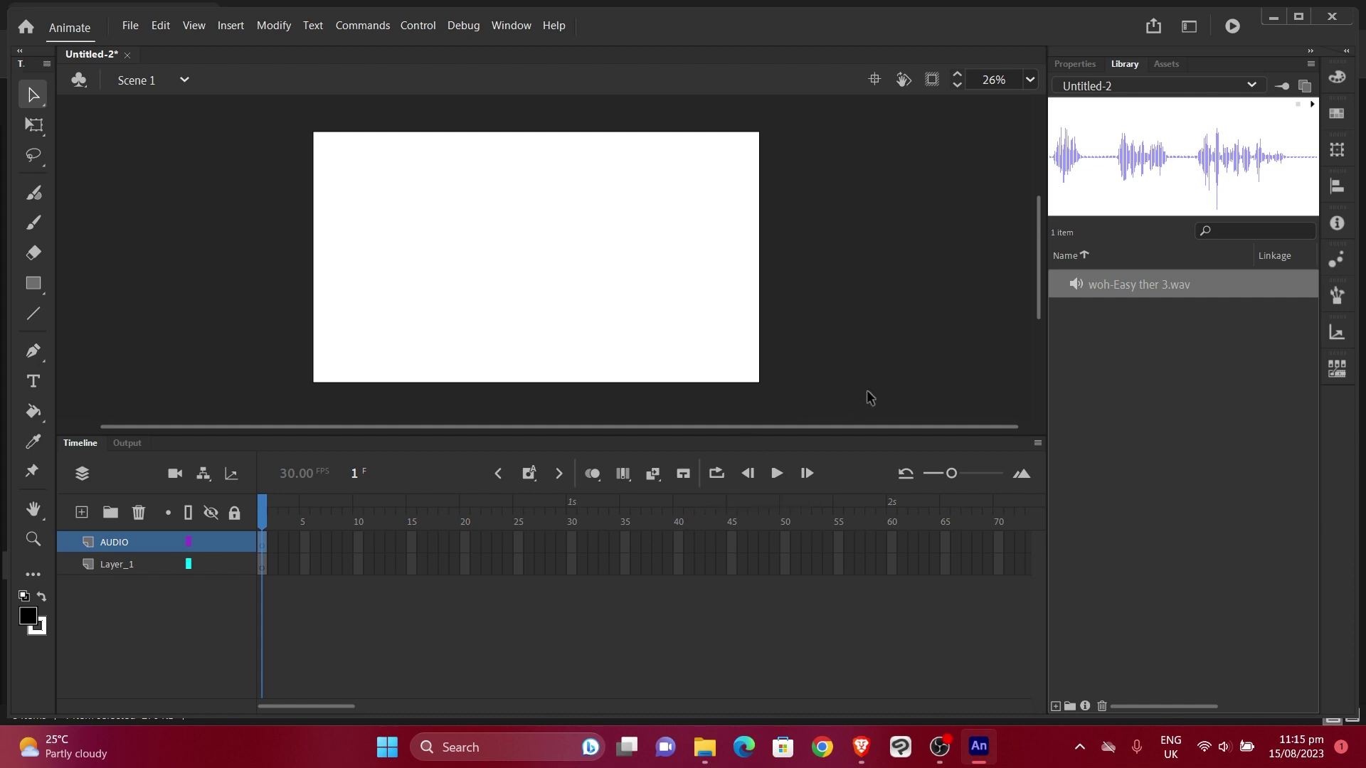
Step: Extend the AUDIO layer to about frame 92 and zoom the timeline out to see it
key("F5")
key("F5")
key("F5")
key("F5")
key("F5")
key("F5")
key("F5")
key("F5")
key("F5")
key("F5")
key("F5")
key("F5")
key("F5")
key("F5")
key("F5")
key("F5")
key("F5")
key("F5")
key("F5")
key("F5")
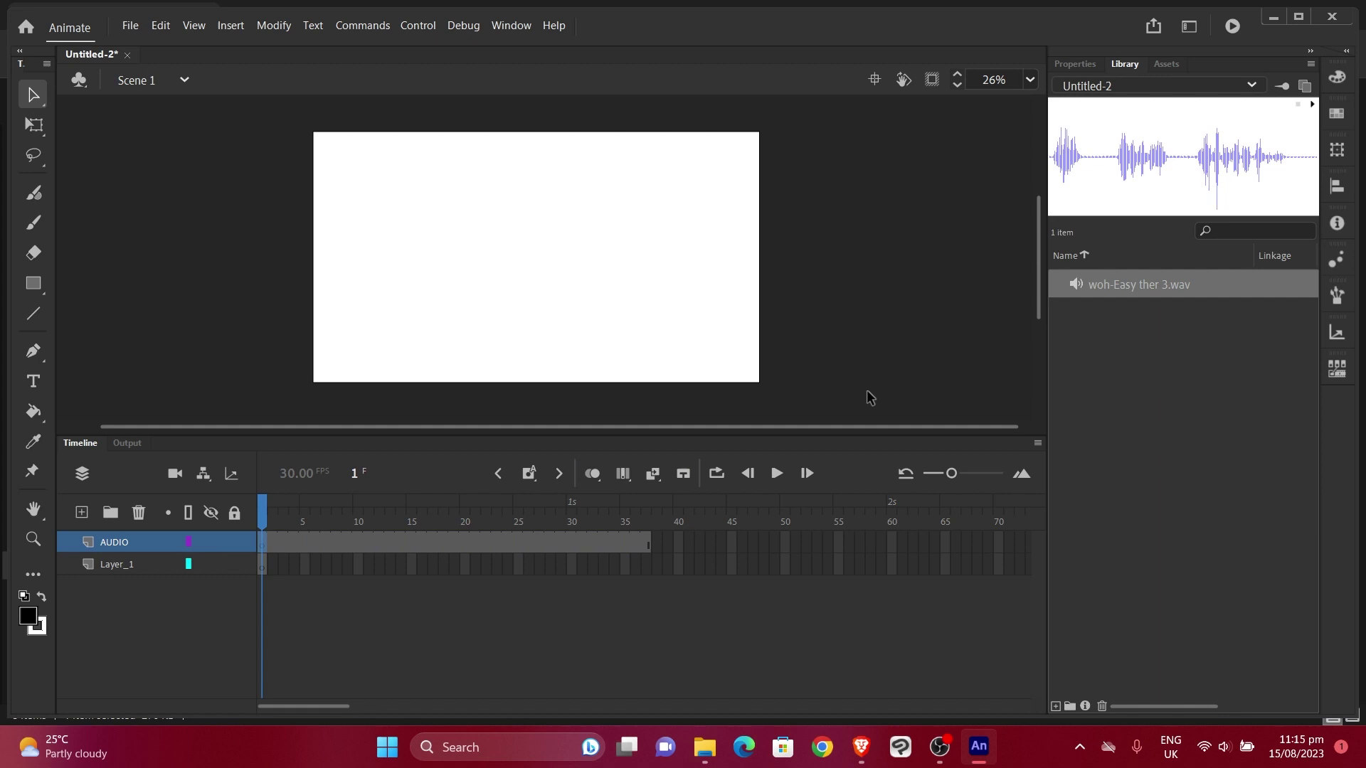
key("F5")
key("F5")
key("F5")
key("F5")
key("F5")
key("F5")
key("F5")
key("F5")
key("F5")
key("F5")
key("F5")
key("F5")
key("F5")
key("F5")
key("F5")
key("F5")
key("F5")
key("F5")
key("F5")
key("F5")
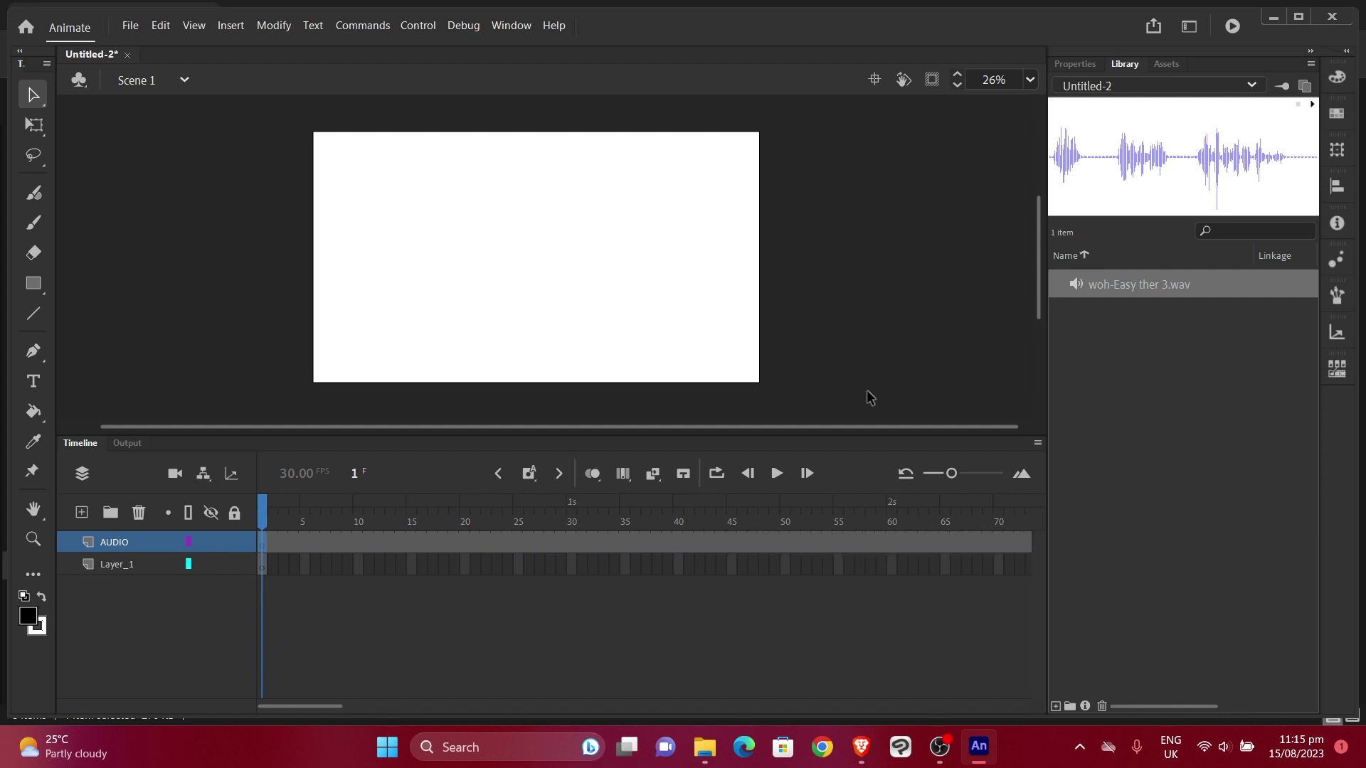
left_click_drag(955, 475, 931, 476)
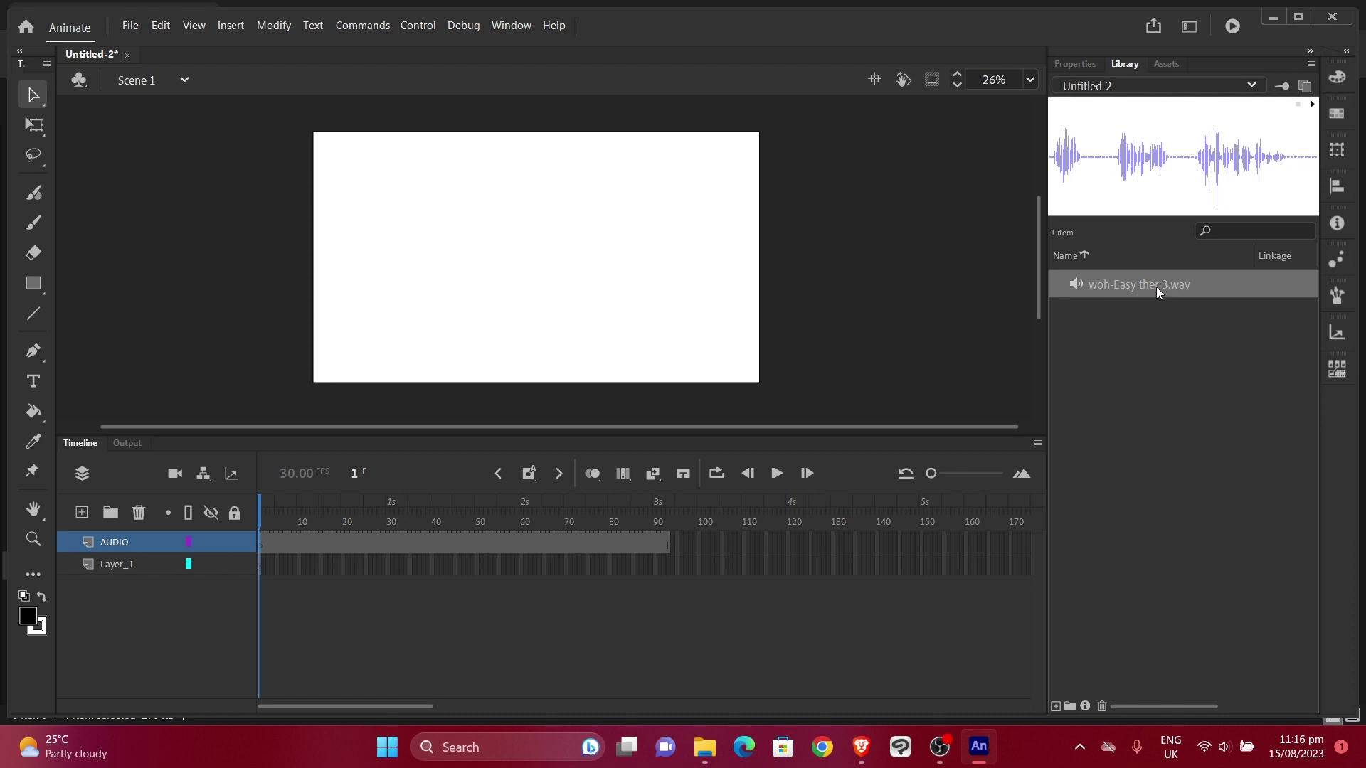
Step: Drag the woh-Easy ther 3 sound from the Library onto the AUDIO layer's frames
left_click_drag(1155, 287, 1231, 366)
left_click(131, 564)
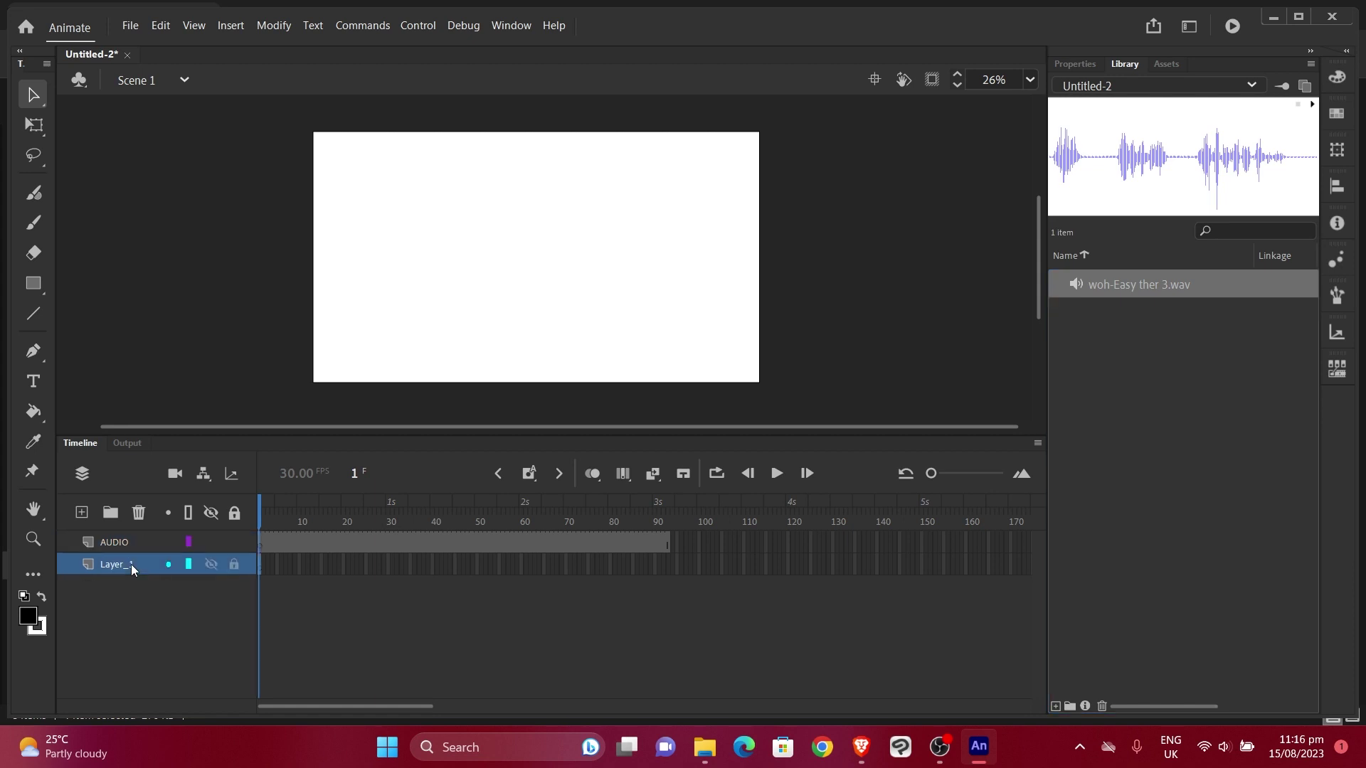
left_click_drag(1149, 293, 259, 571)
left_click(117, 543)
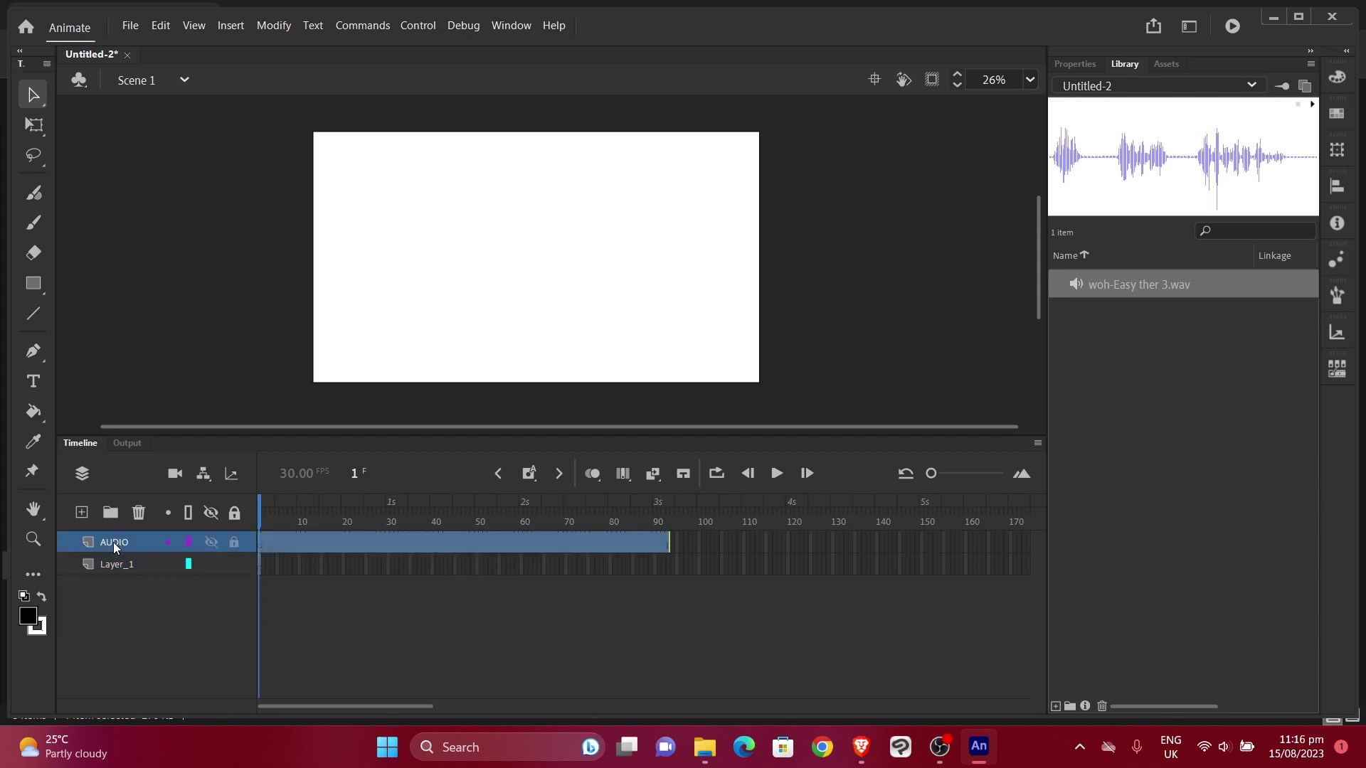
left_click_drag(1129, 287, 295, 548)
Step: Scrub the playhead through the frames to preview the sound, then select the AUDIO frames
left_click(351, 567)
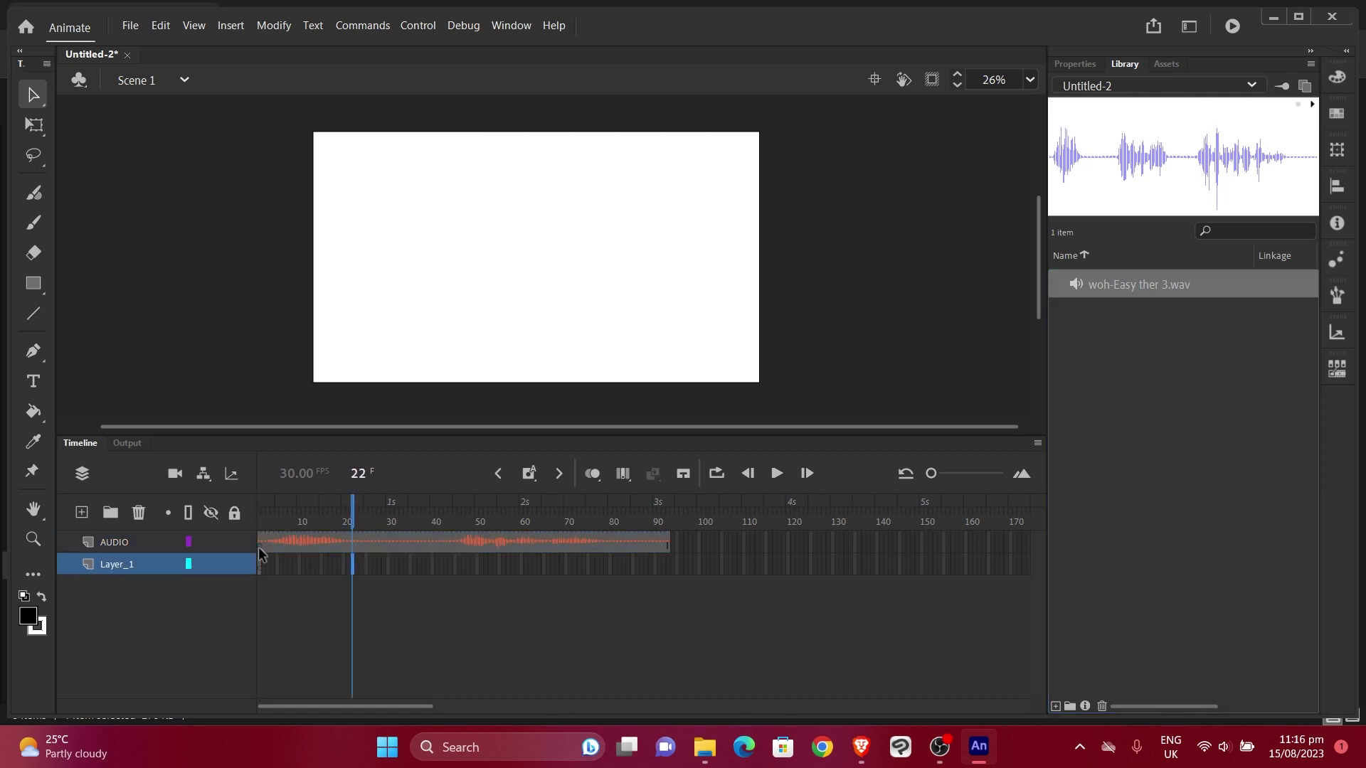
left_click_drag(311, 512, 229, 506)
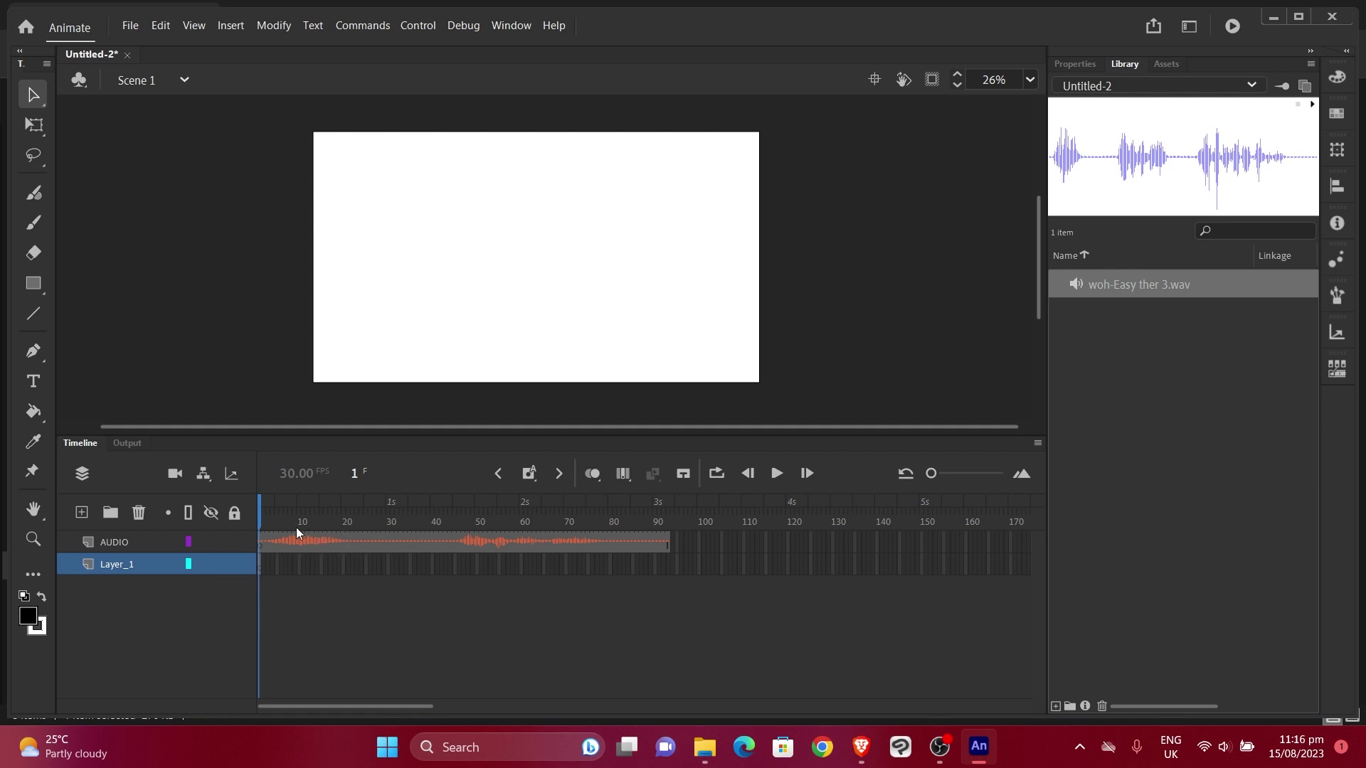
left_click(137, 543)
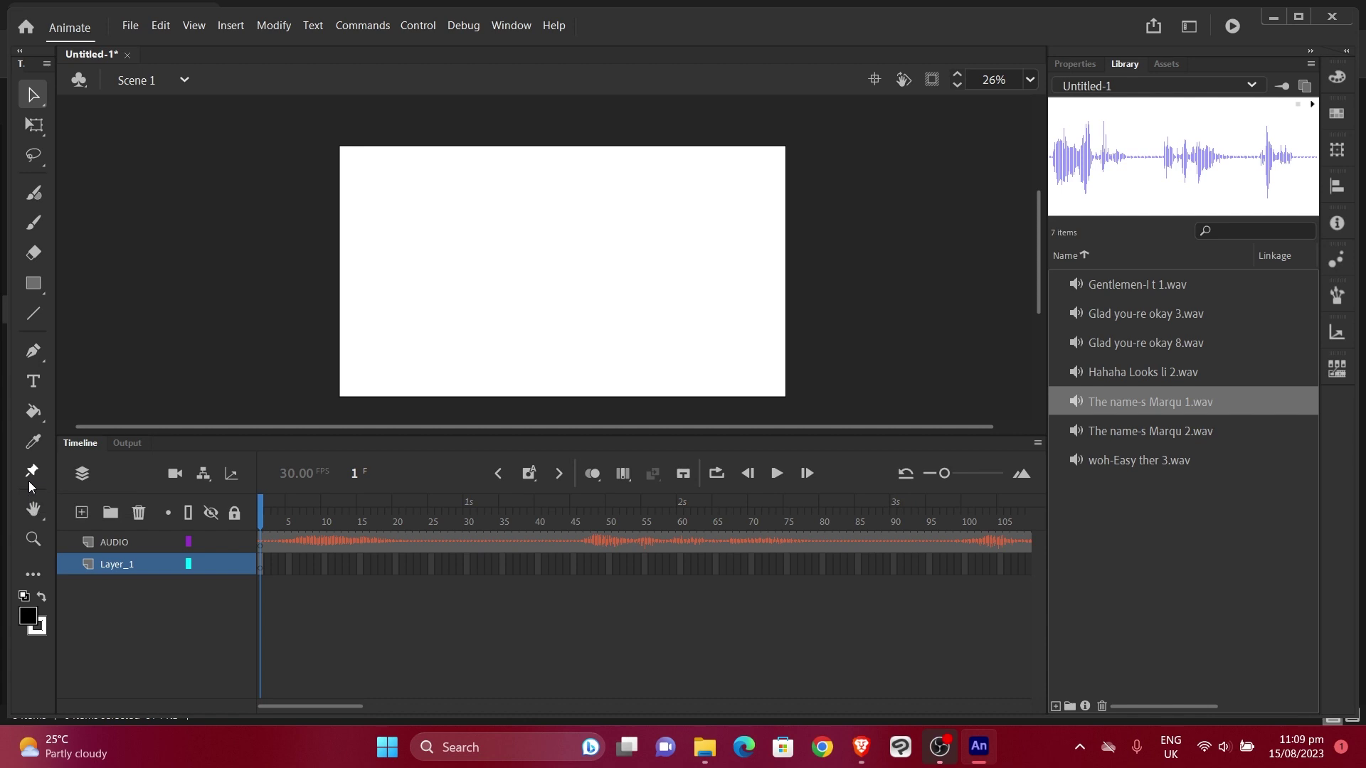
left_click(300, 555)
left_click(300, 542)
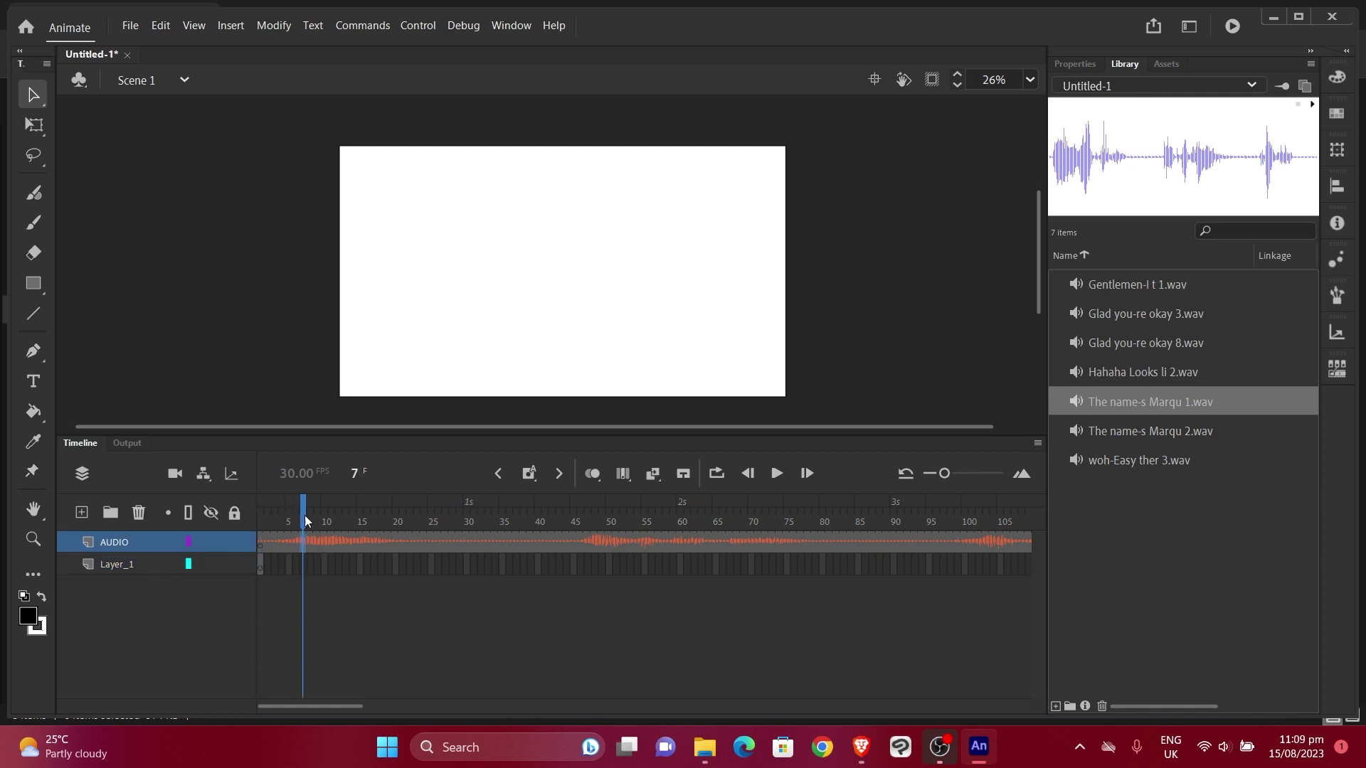
left_click_drag(304, 515, 259, 513)
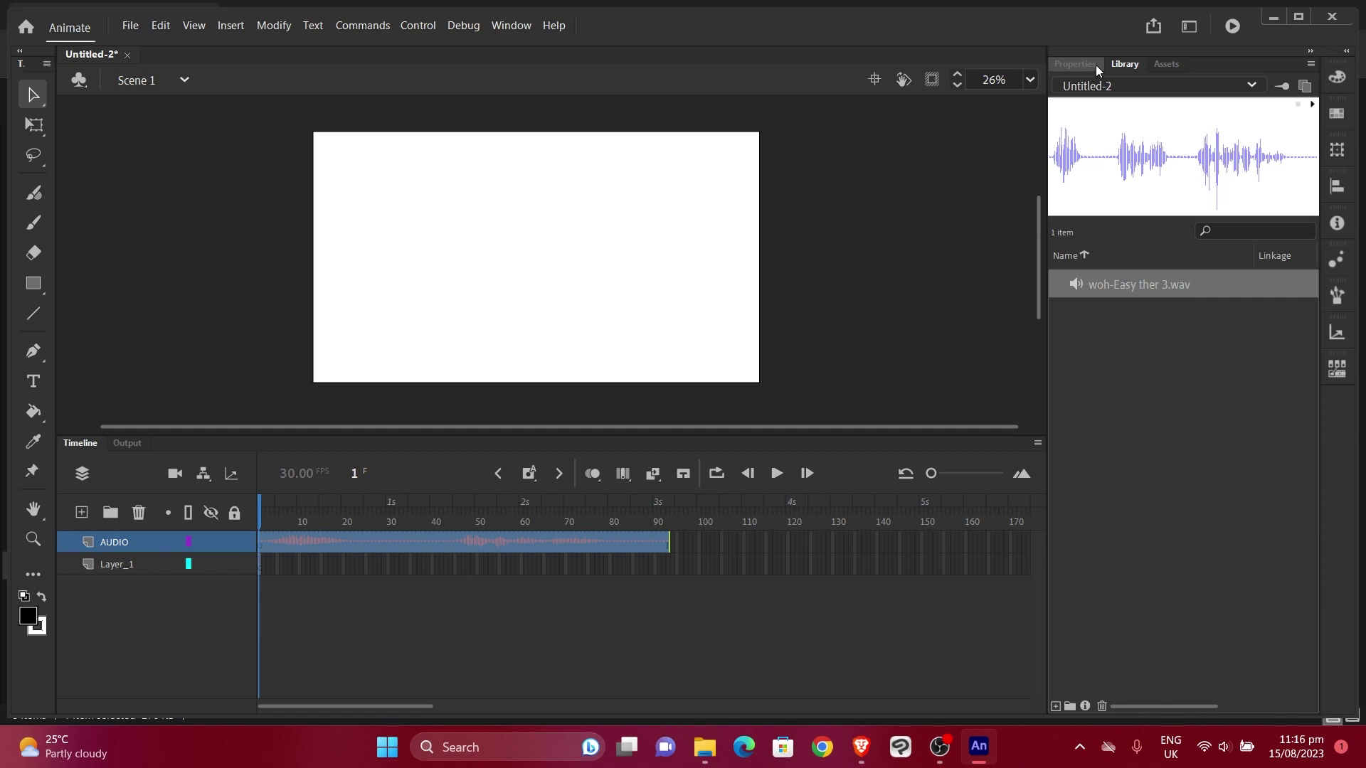
Step: Set the AUDIO frames' woh-Easy ther 3 sound to Event sync in Frame properties and scrub to hear it
left_click(1096, 65)
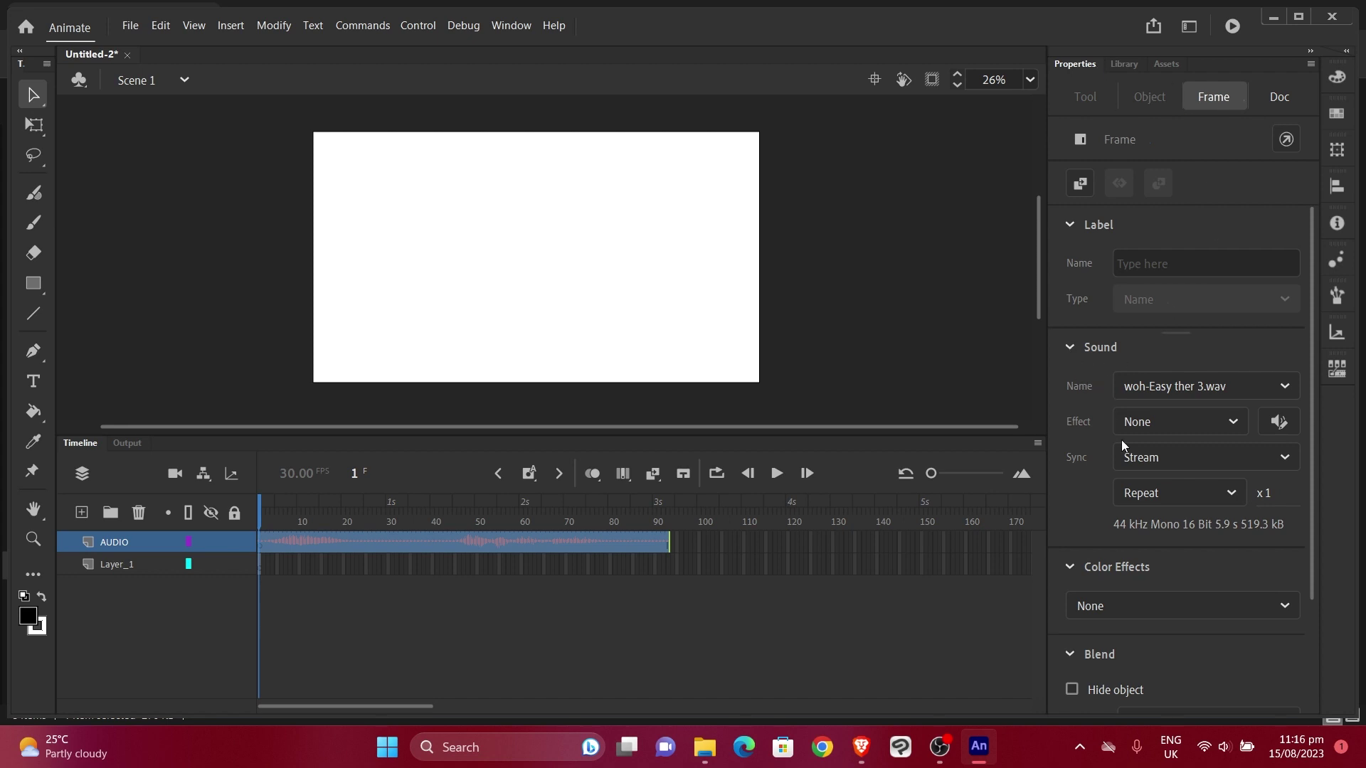
left_click(277, 542)
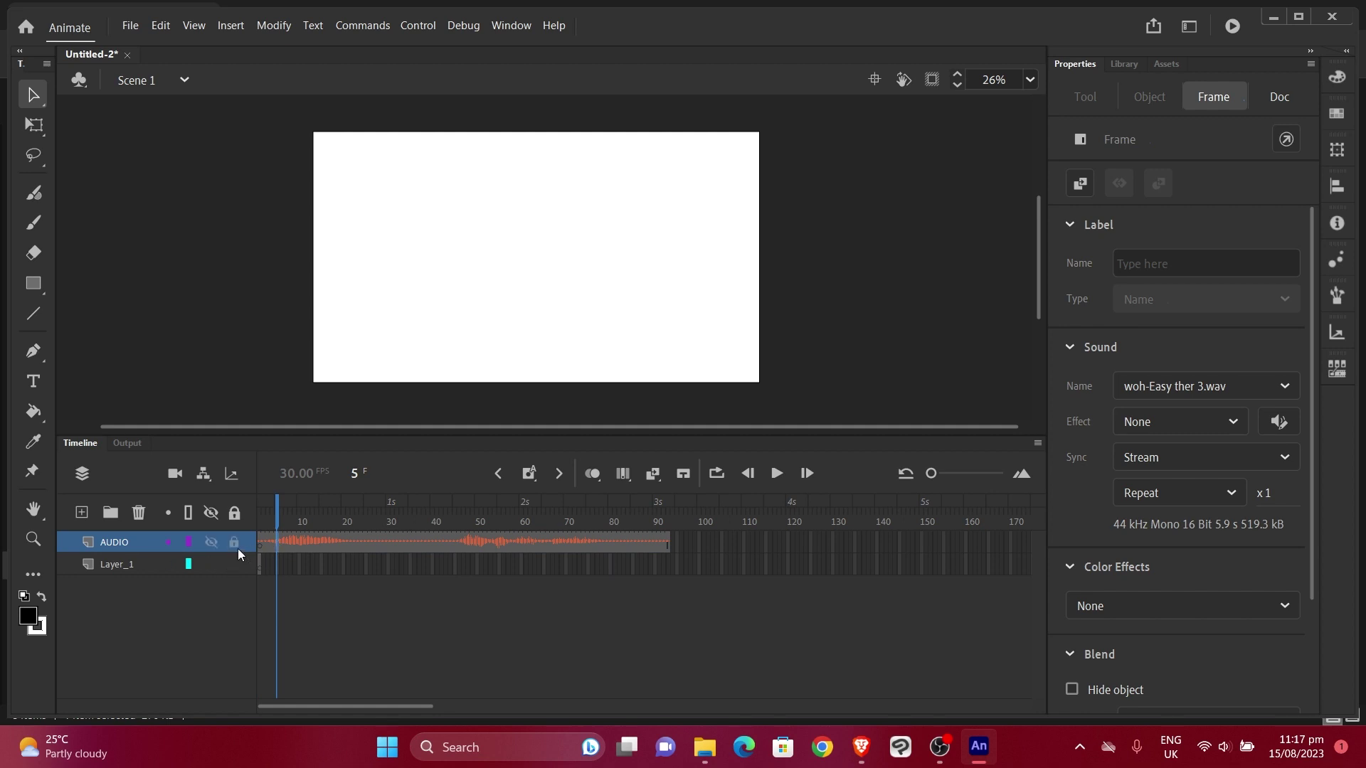
left_click(129, 549)
left_click(1171, 456)
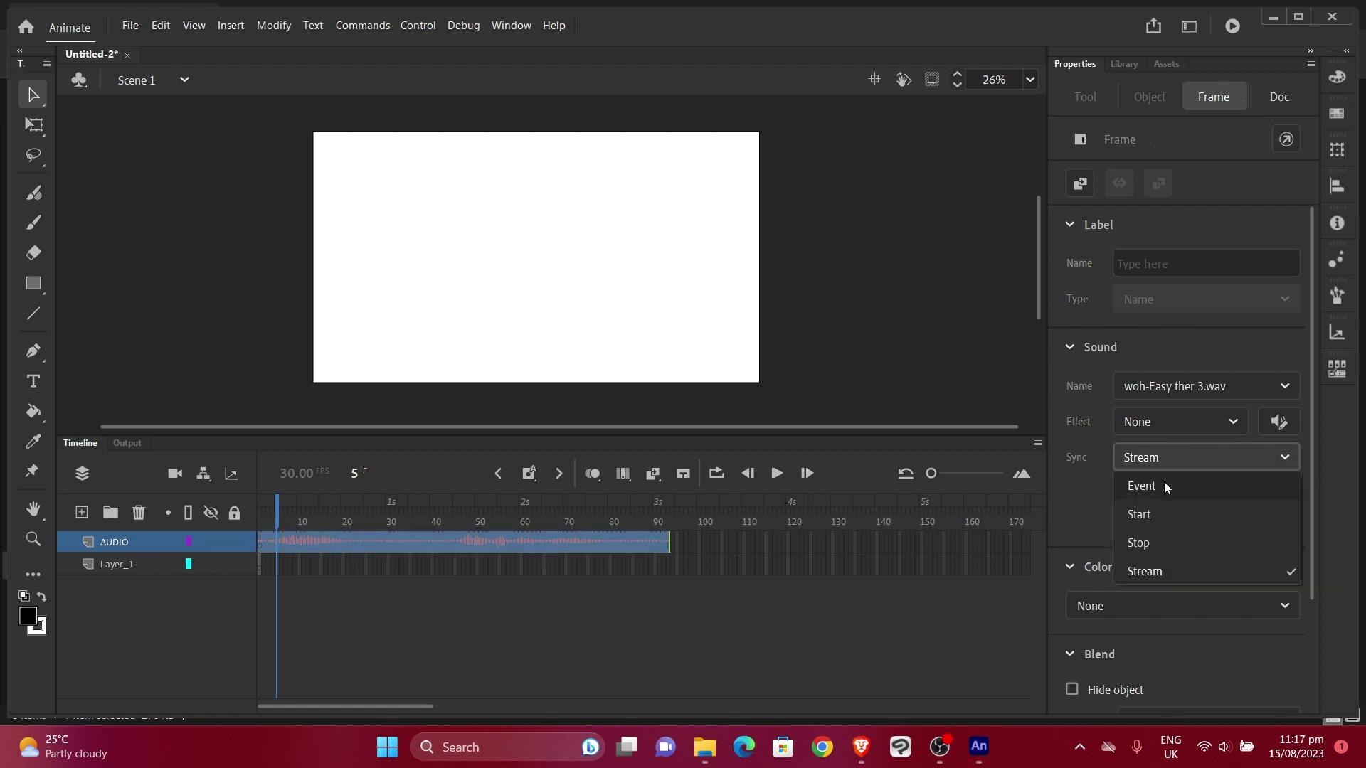
left_click(1153, 485)
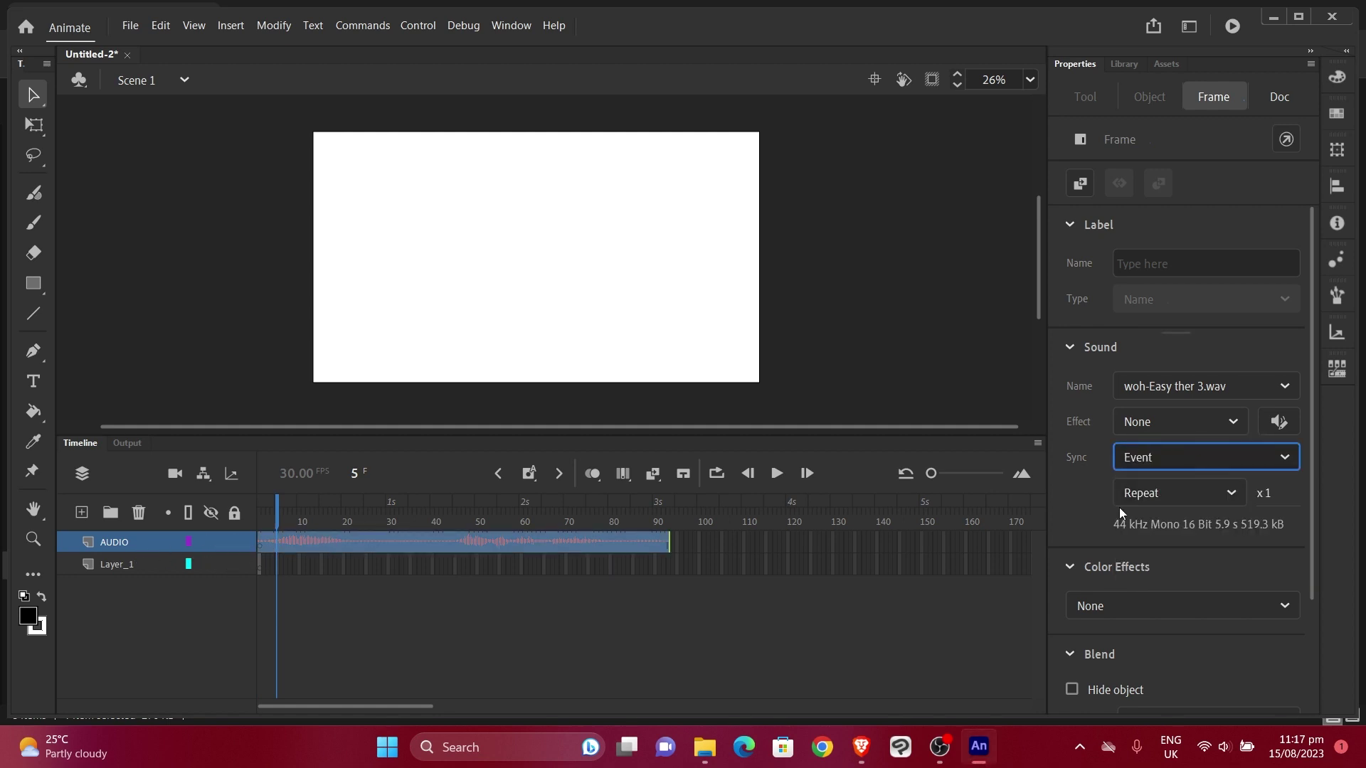
left_click_drag(280, 504, 454, 504)
left_click_drag(441, 566, 171, 490)
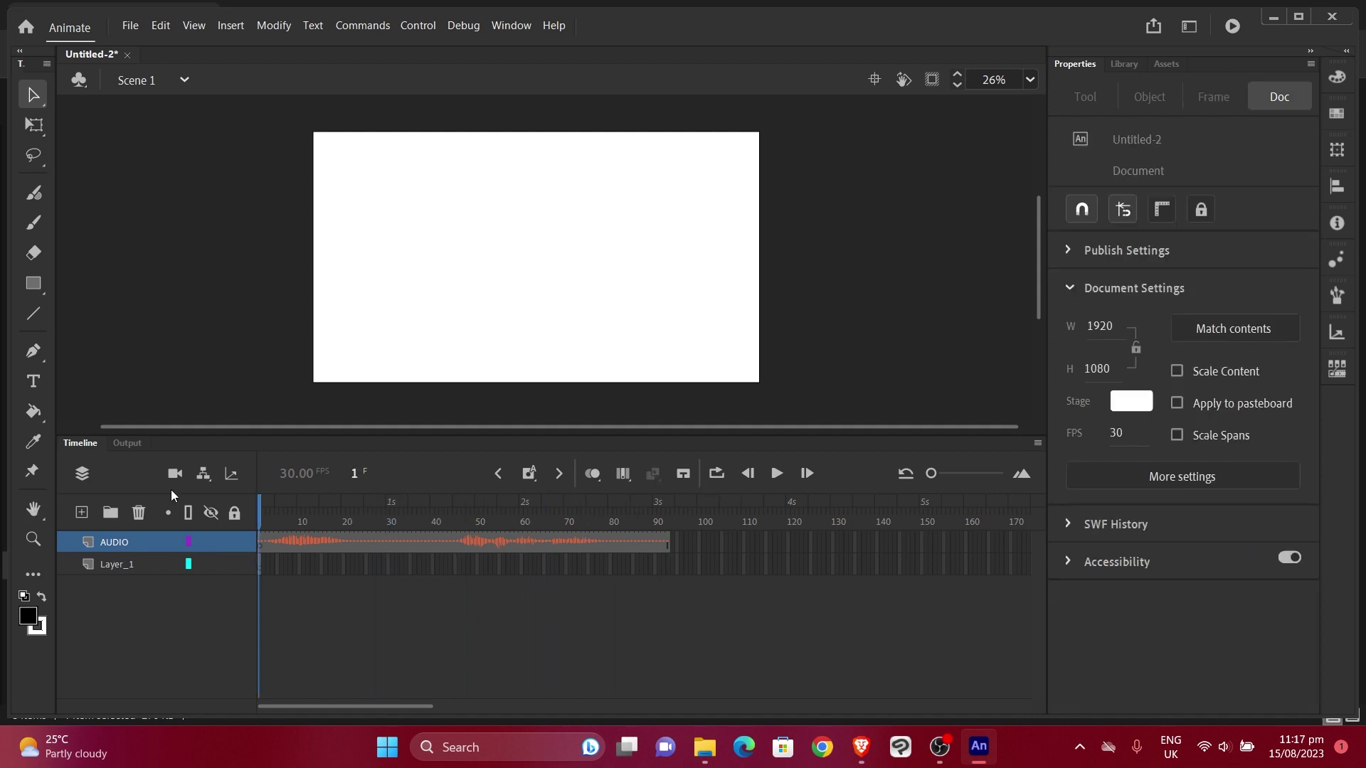
left_click(777, 475)
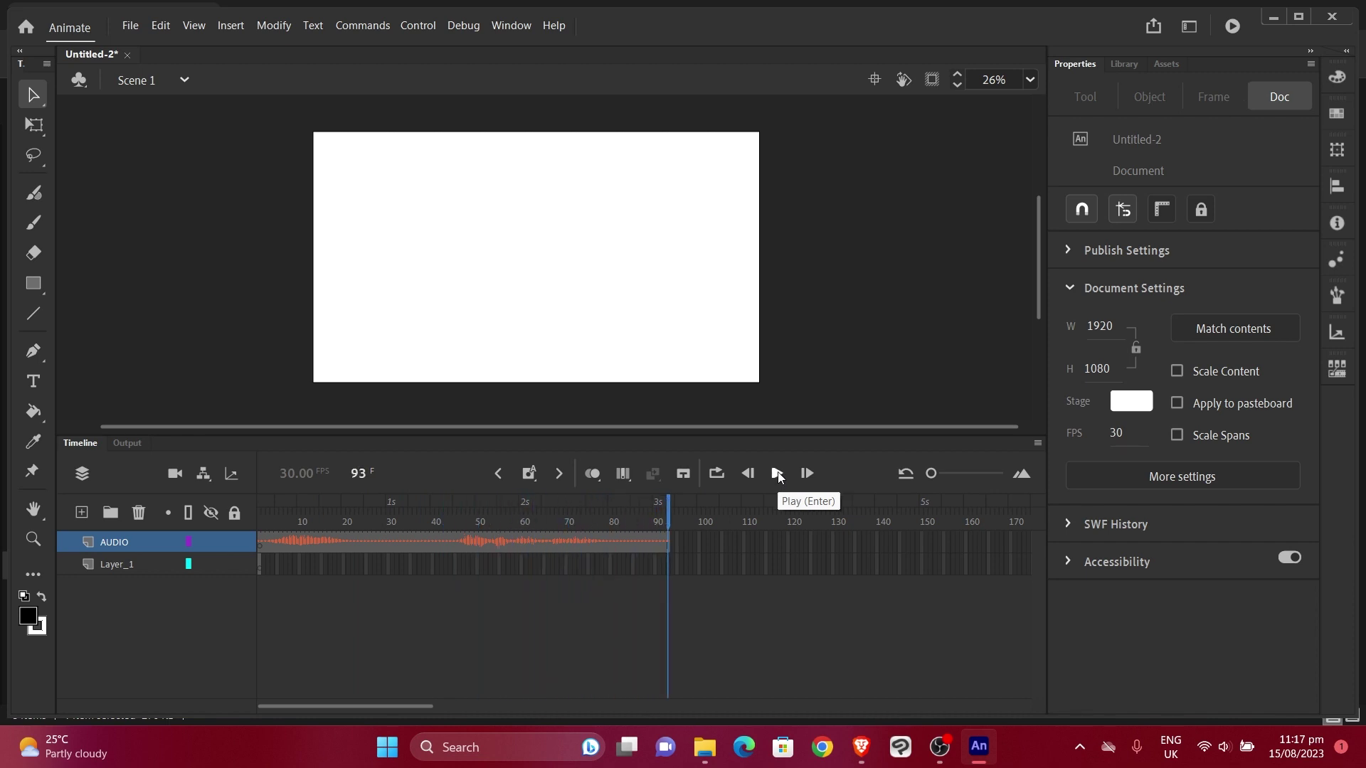
left_click(777, 473)
left_click(777, 474)
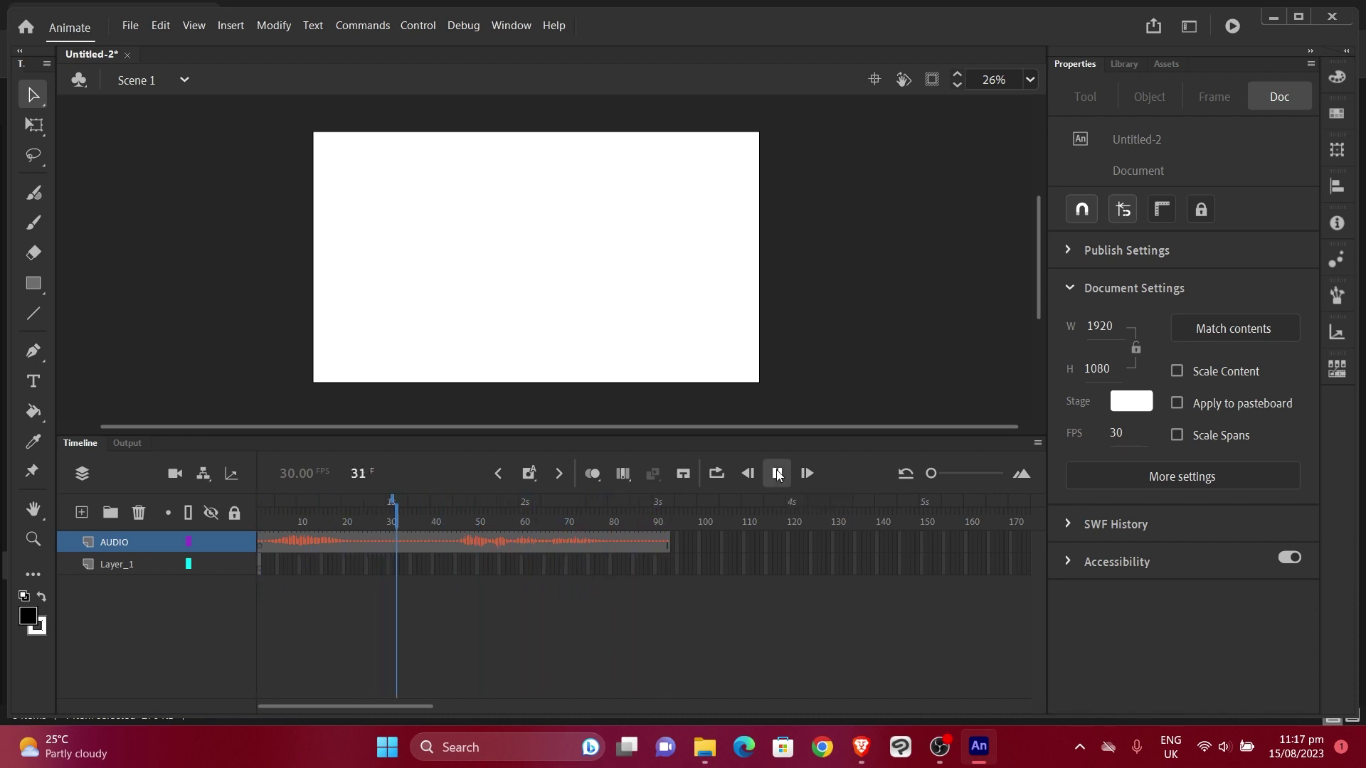
left_click(778, 474)
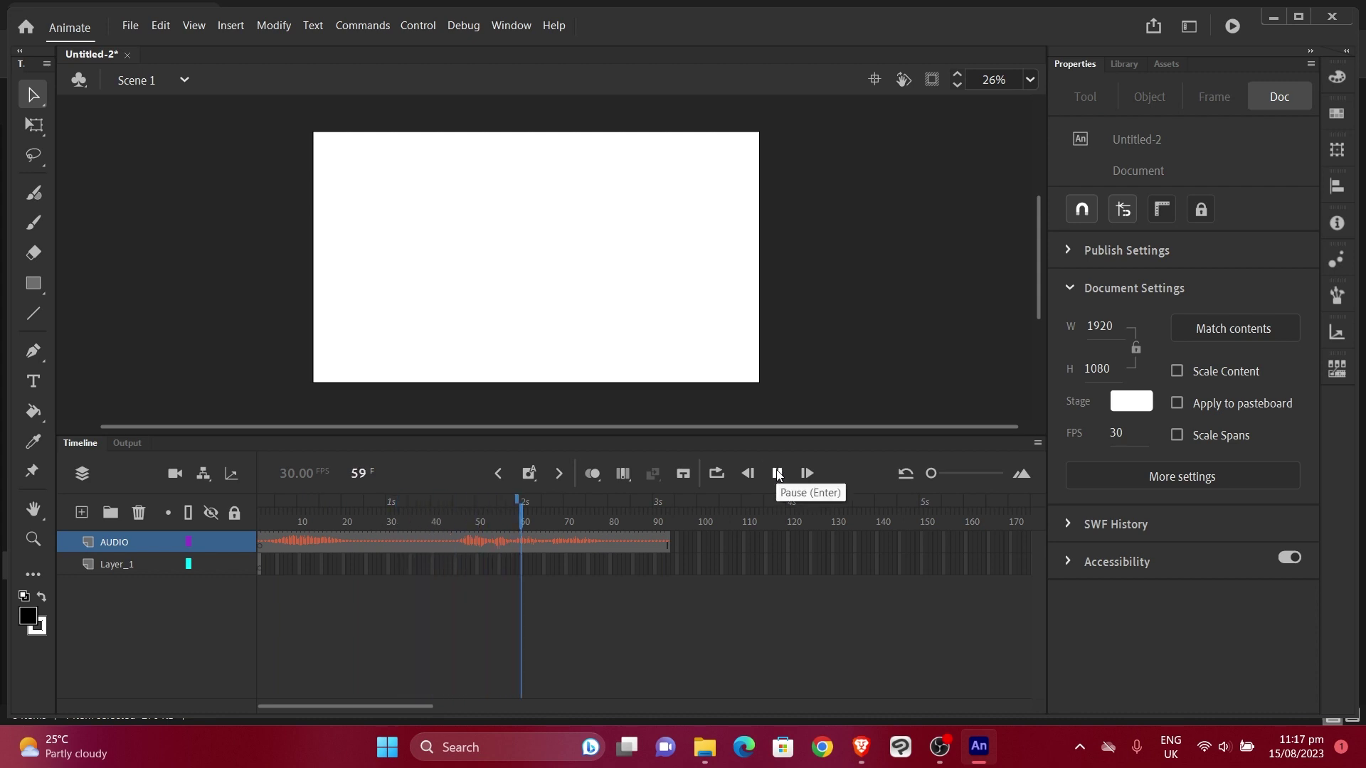
left_click(778, 474)
left_click(777, 474)
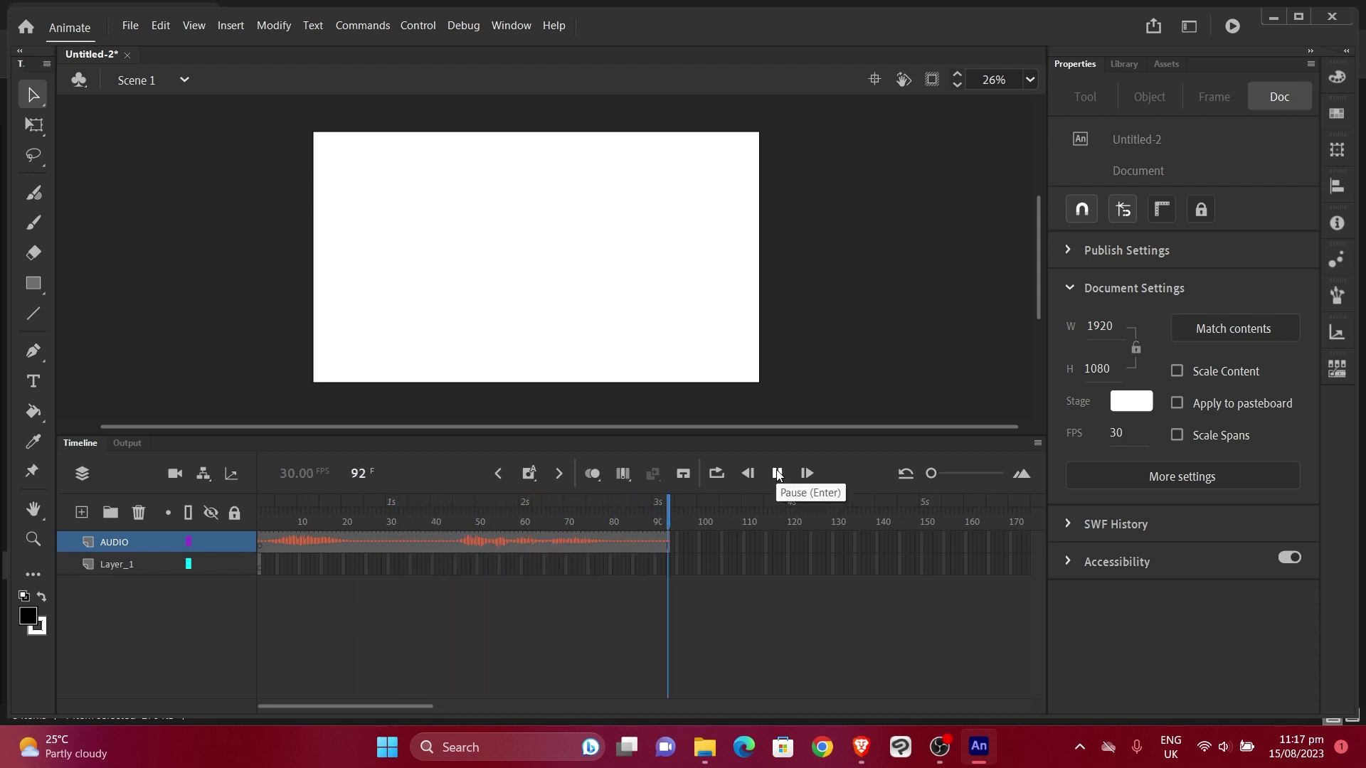
left_click(777, 474)
left_click(777, 474)
left_click(777, 474)
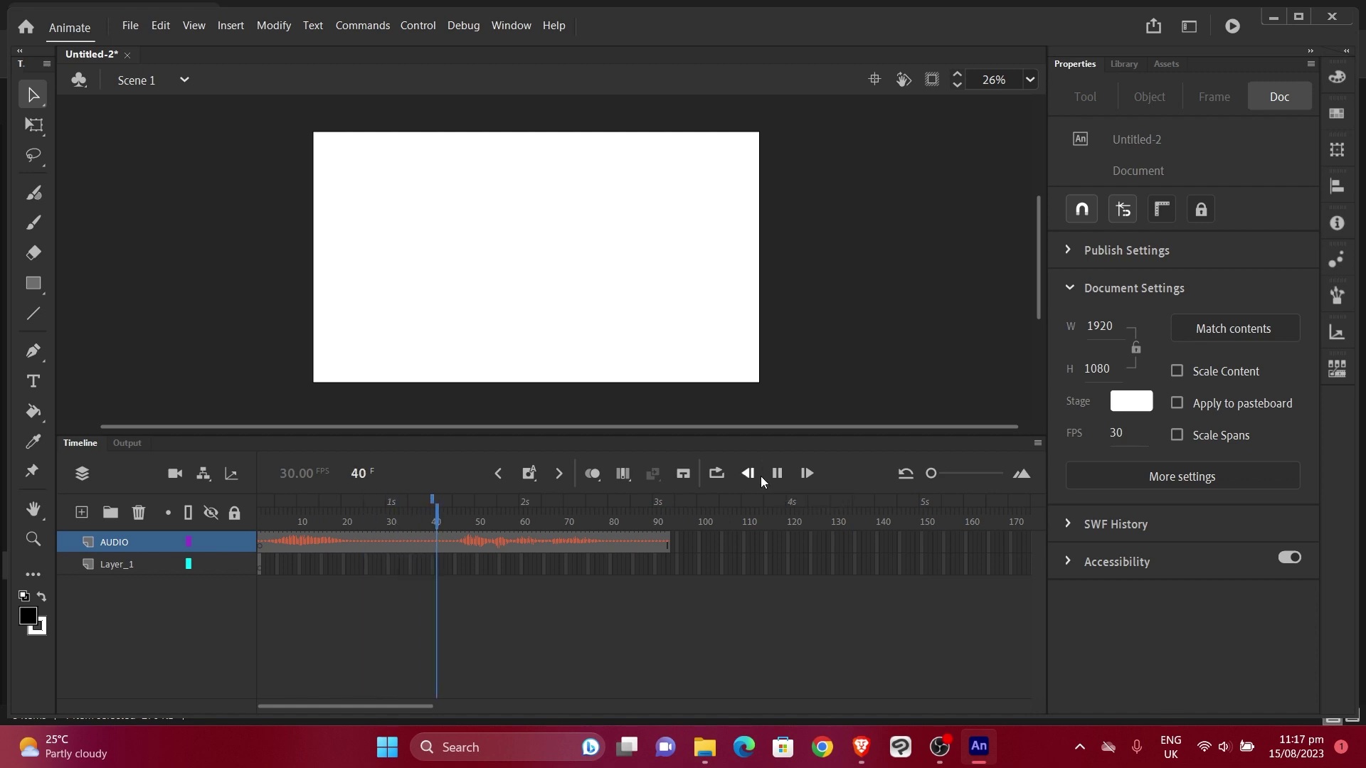
left_click(775, 474)
left_click_drag(585, 505, 205, 510)
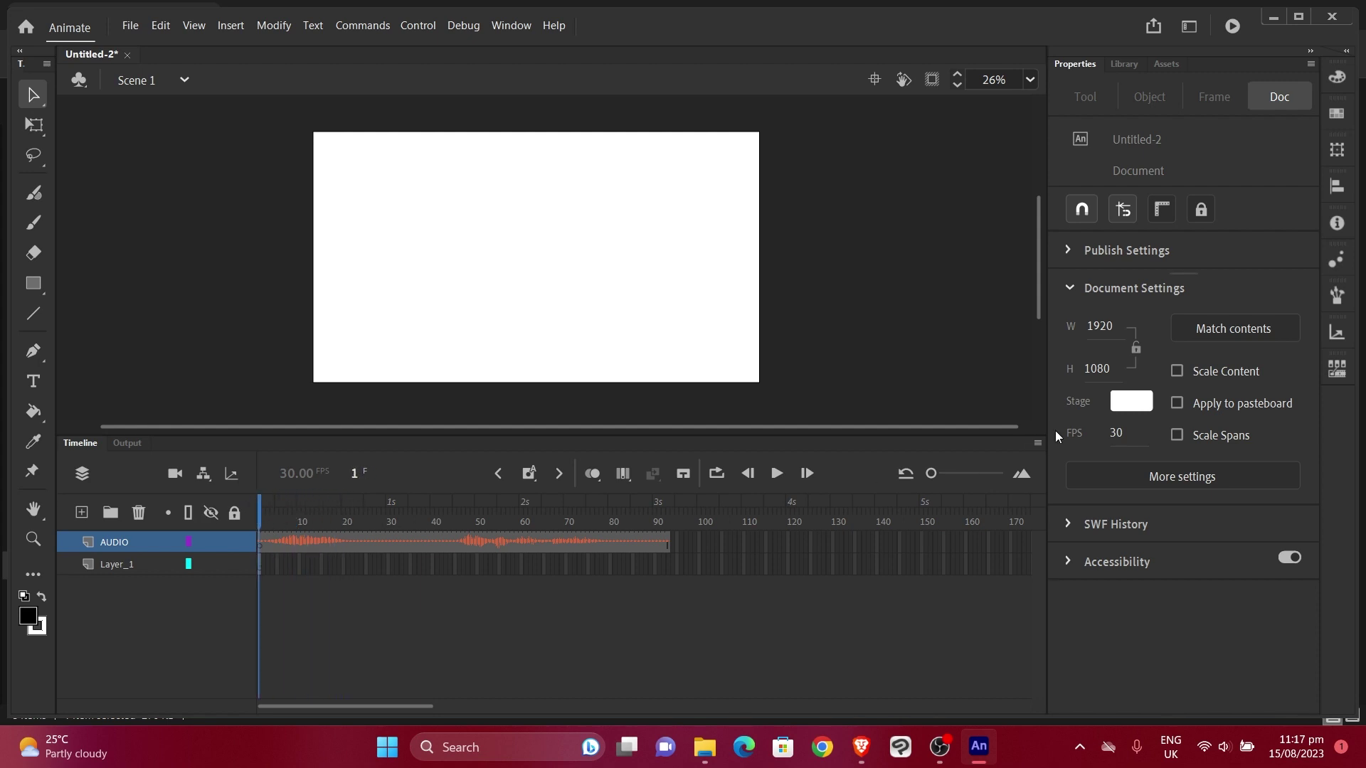
Step: Switch the AUDIO frames' Sync option to Stream in the Frame properties
left_click(270, 537)
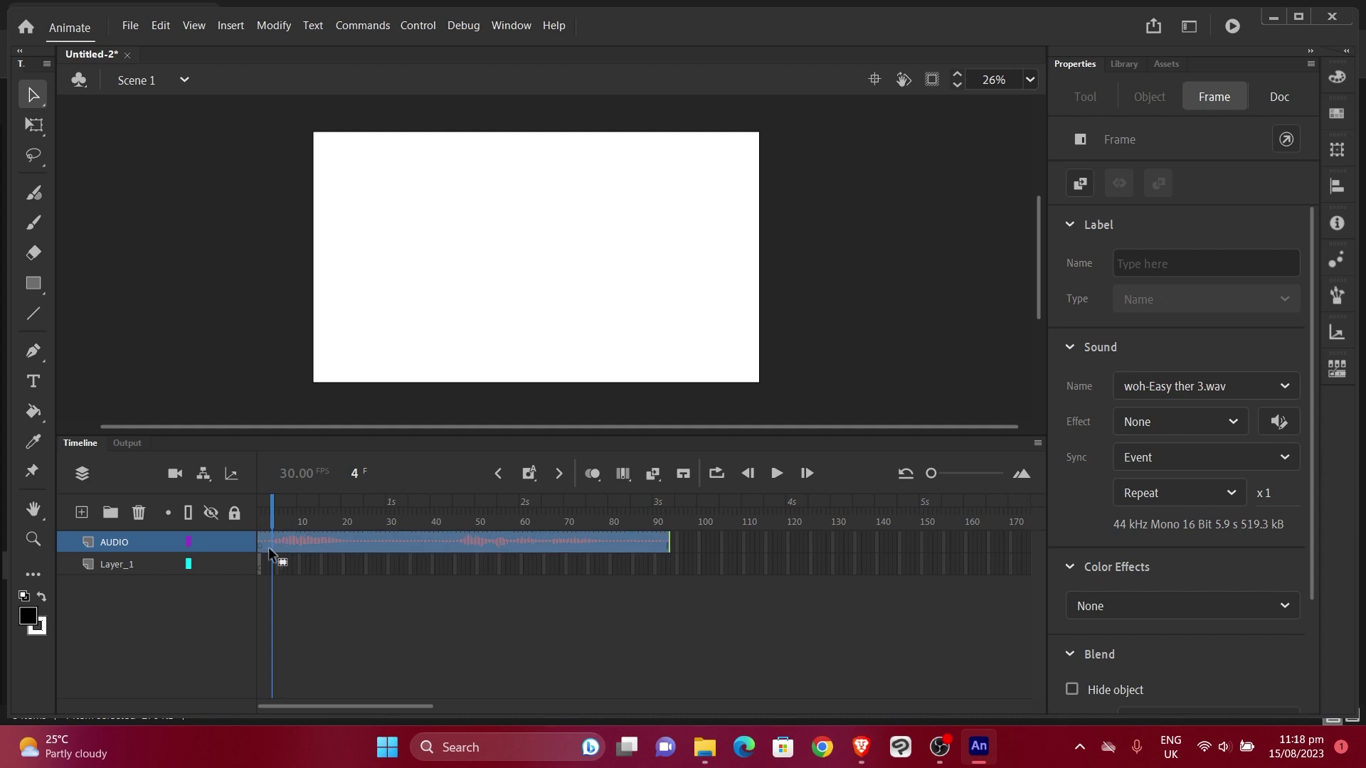
left_click(1146, 463)
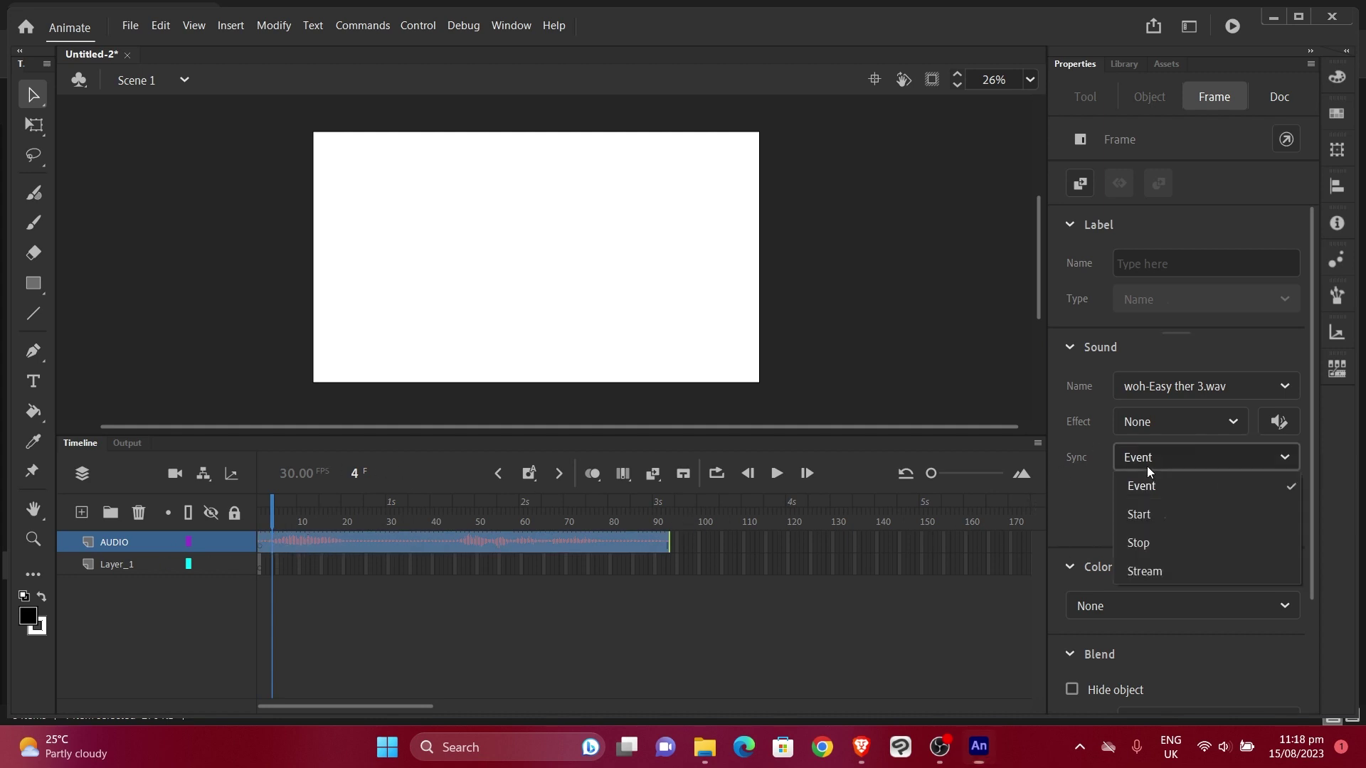
left_click(1146, 571)
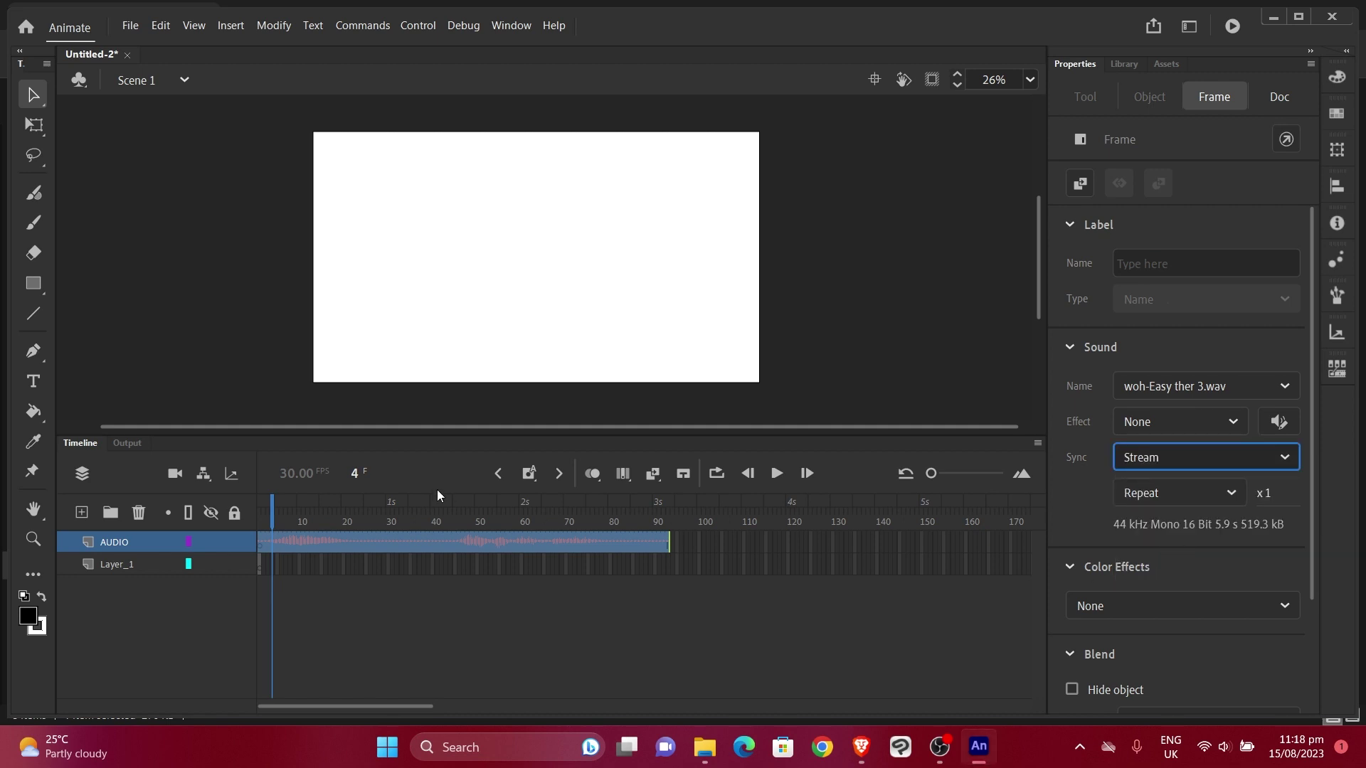
left_click_drag(276, 503, 243, 508)
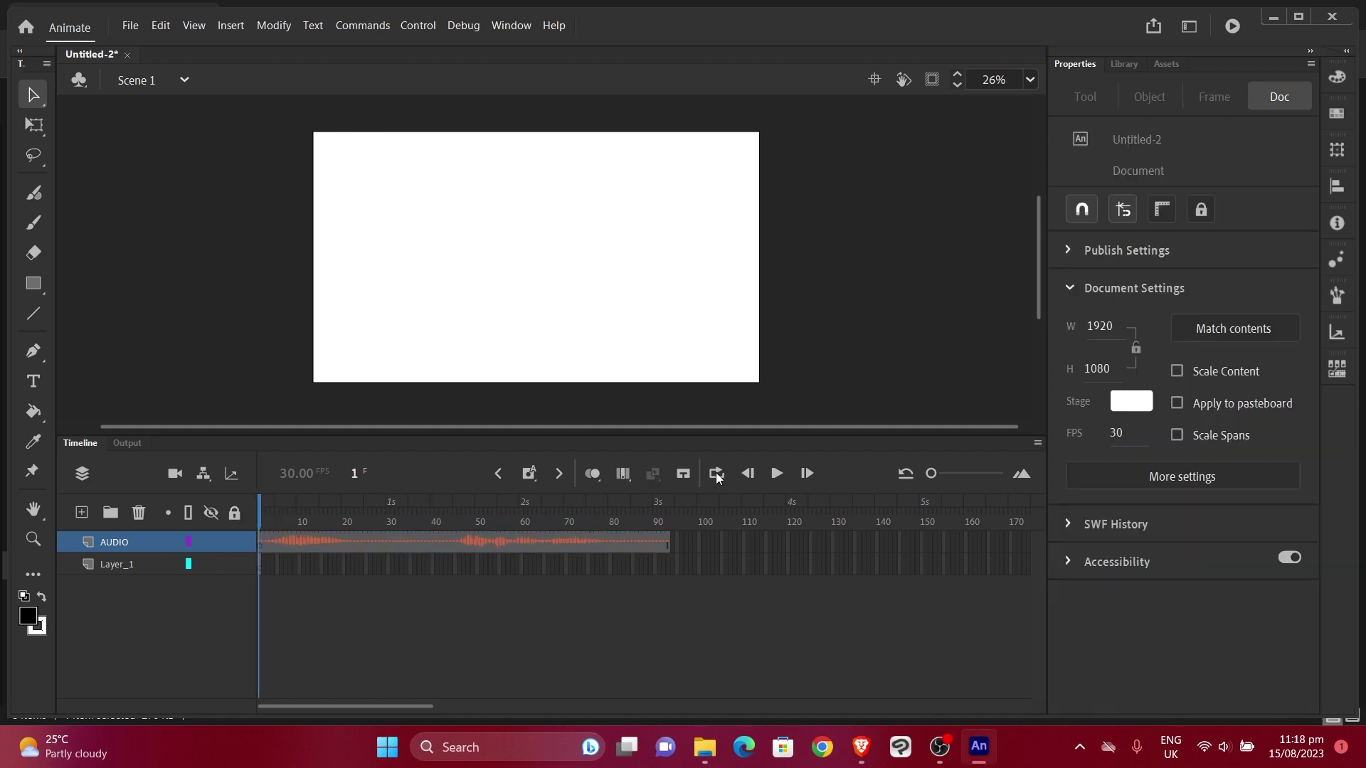
Step: Play and pause the streamed audio at frames 19, 41, 68 and 75, then scrub back to frame 47
left_click(777, 474)
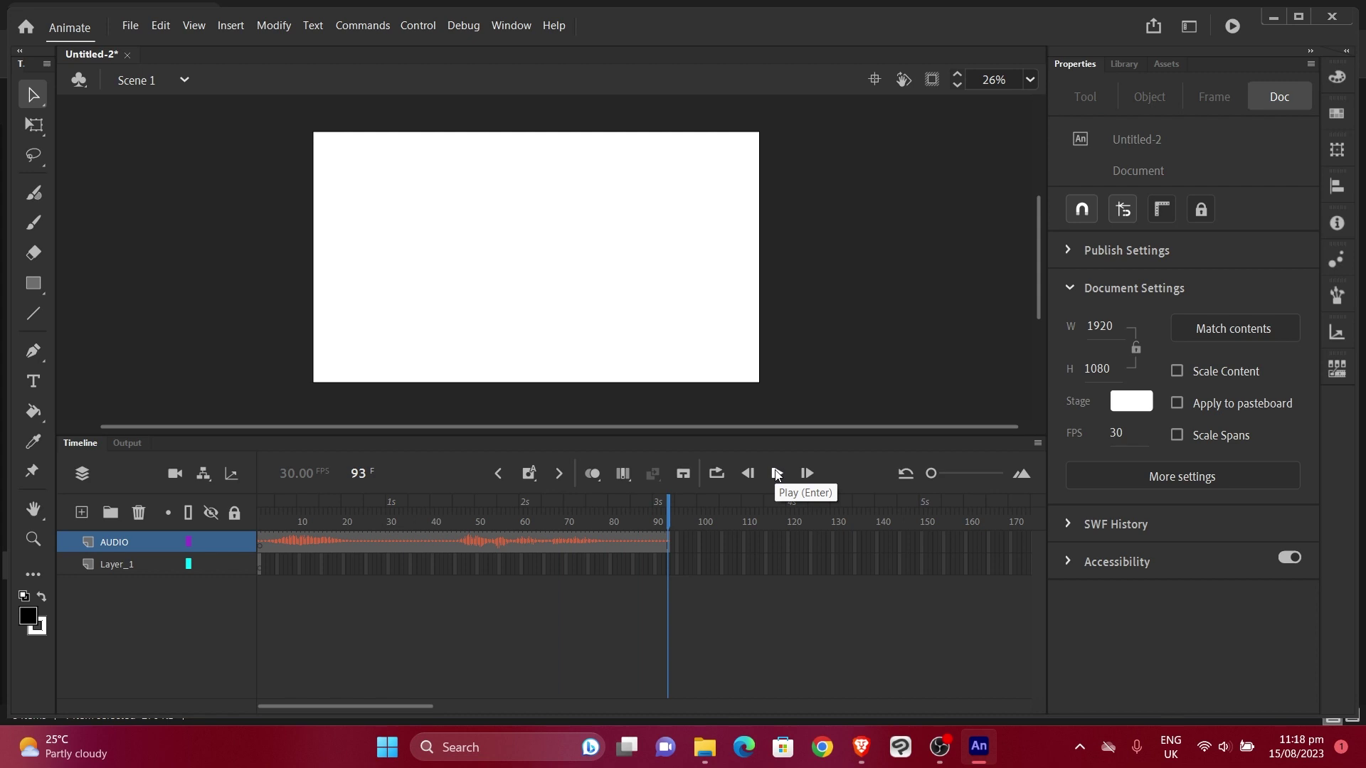
left_click(777, 475)
left_click(777, 475)
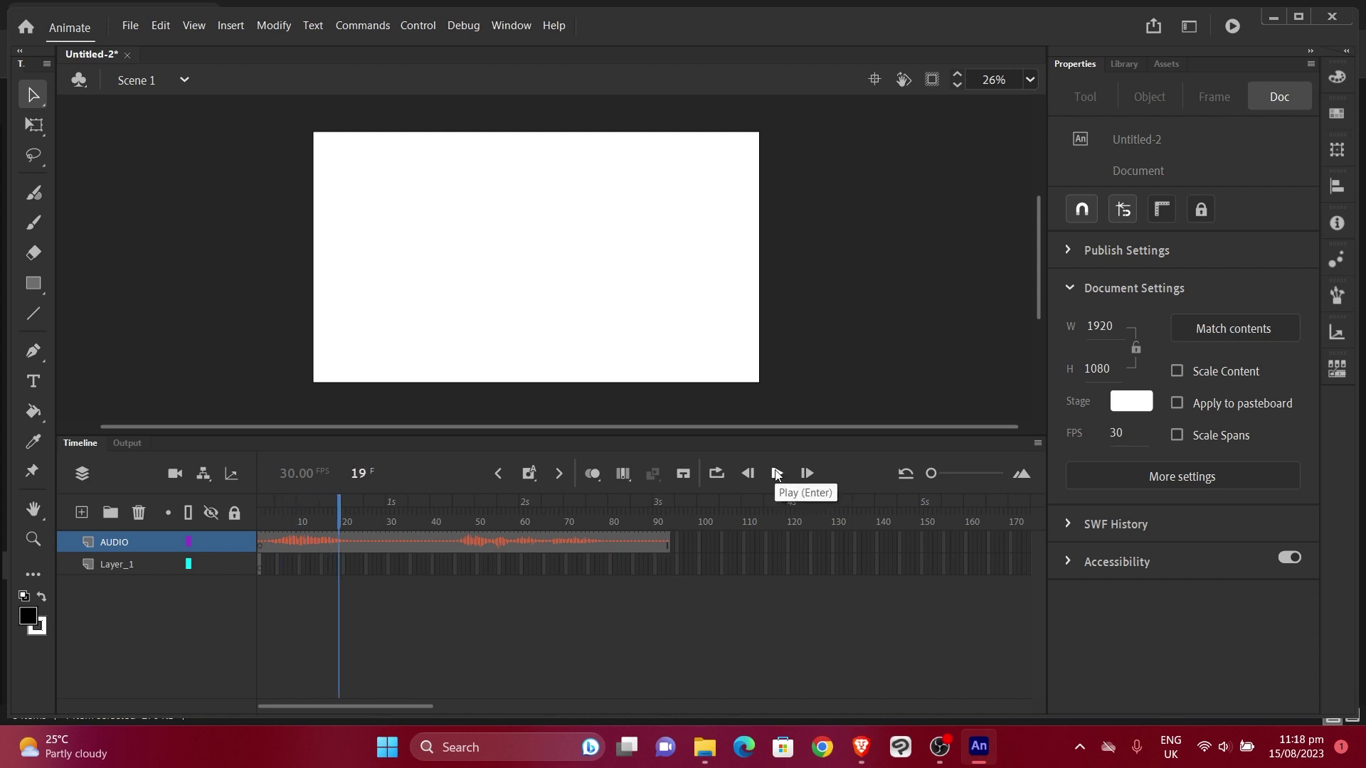
left_click(777, 475)
left_click(777, 474)
left_click(776, 475)
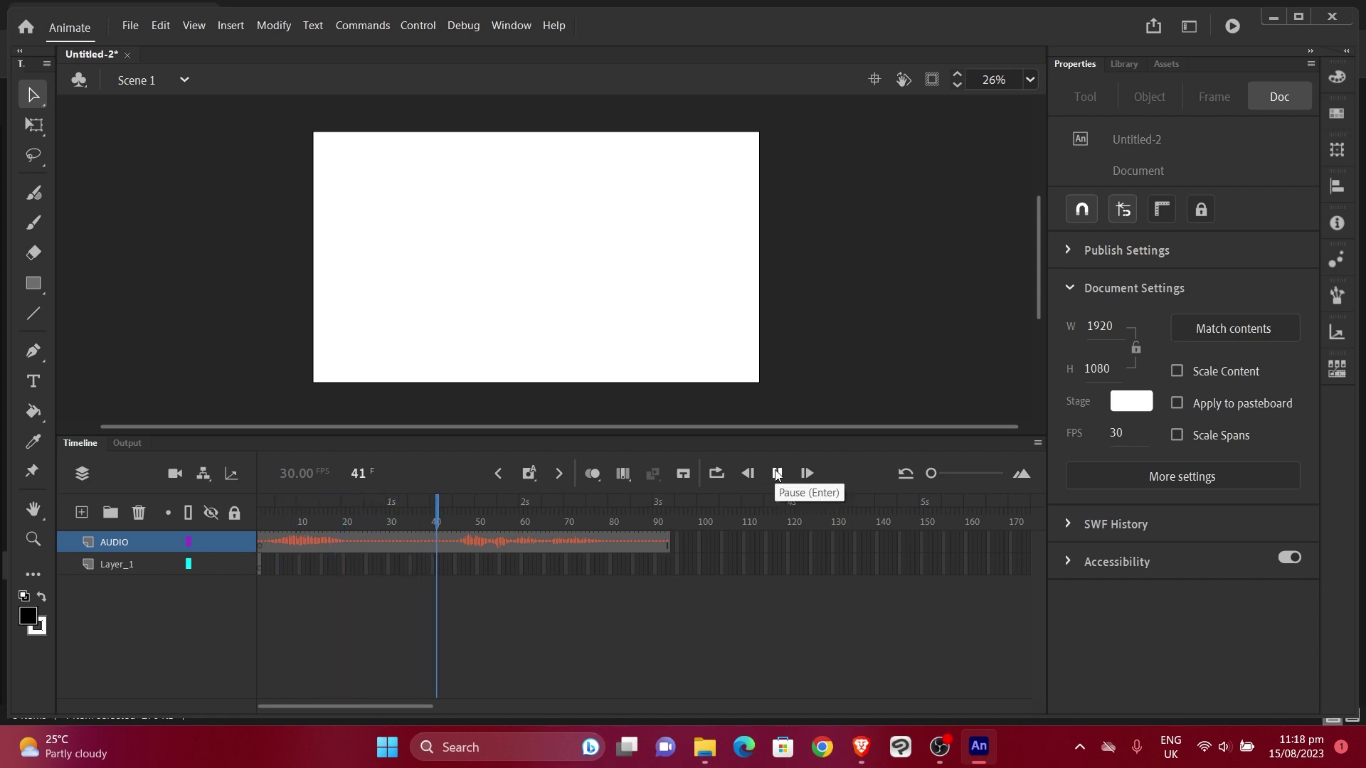
left_click(776, 474)
left_click(777, 474)
left_click(776, 474)
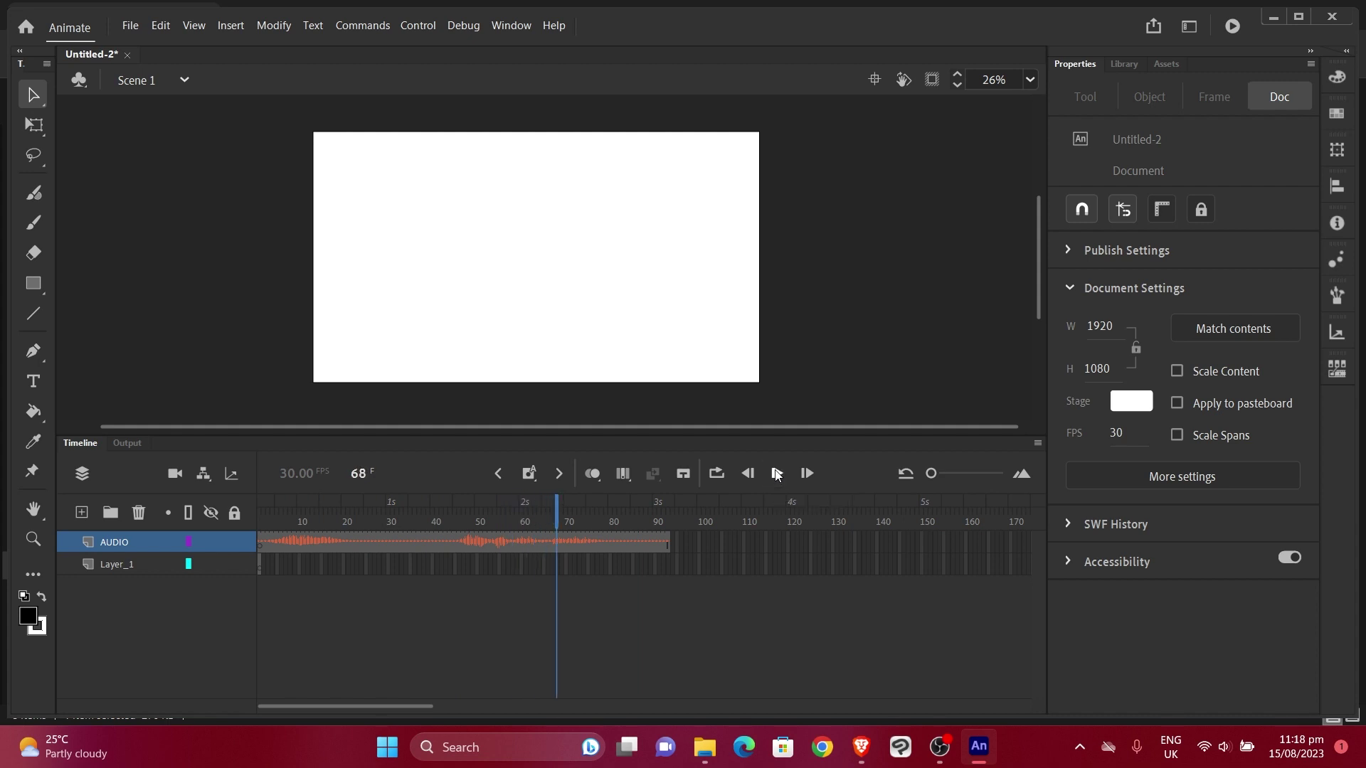
left_click(775, 472)
left_click(775, 473)
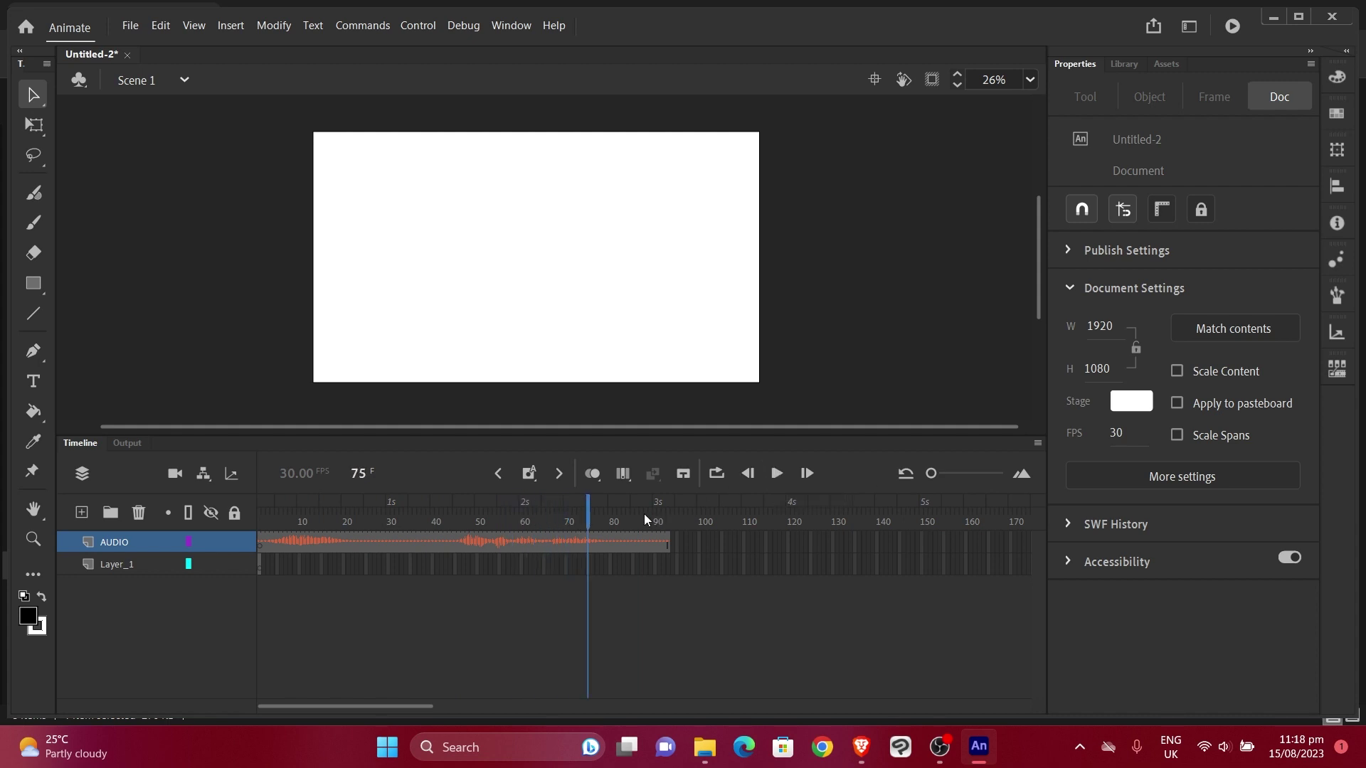
left_click(590, 502)
left_click_drag(590, 502, 463, 507)
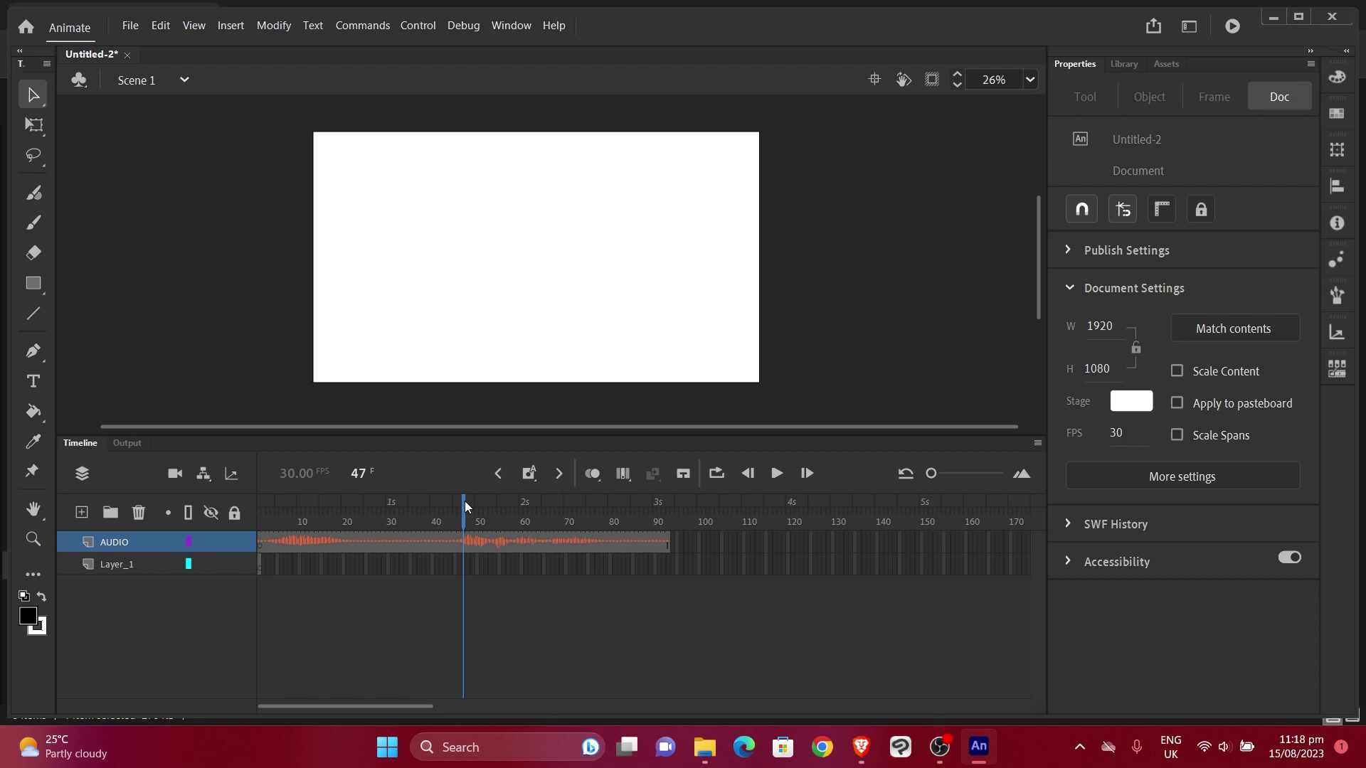
left_click_drag(463, 500, 238, 532)
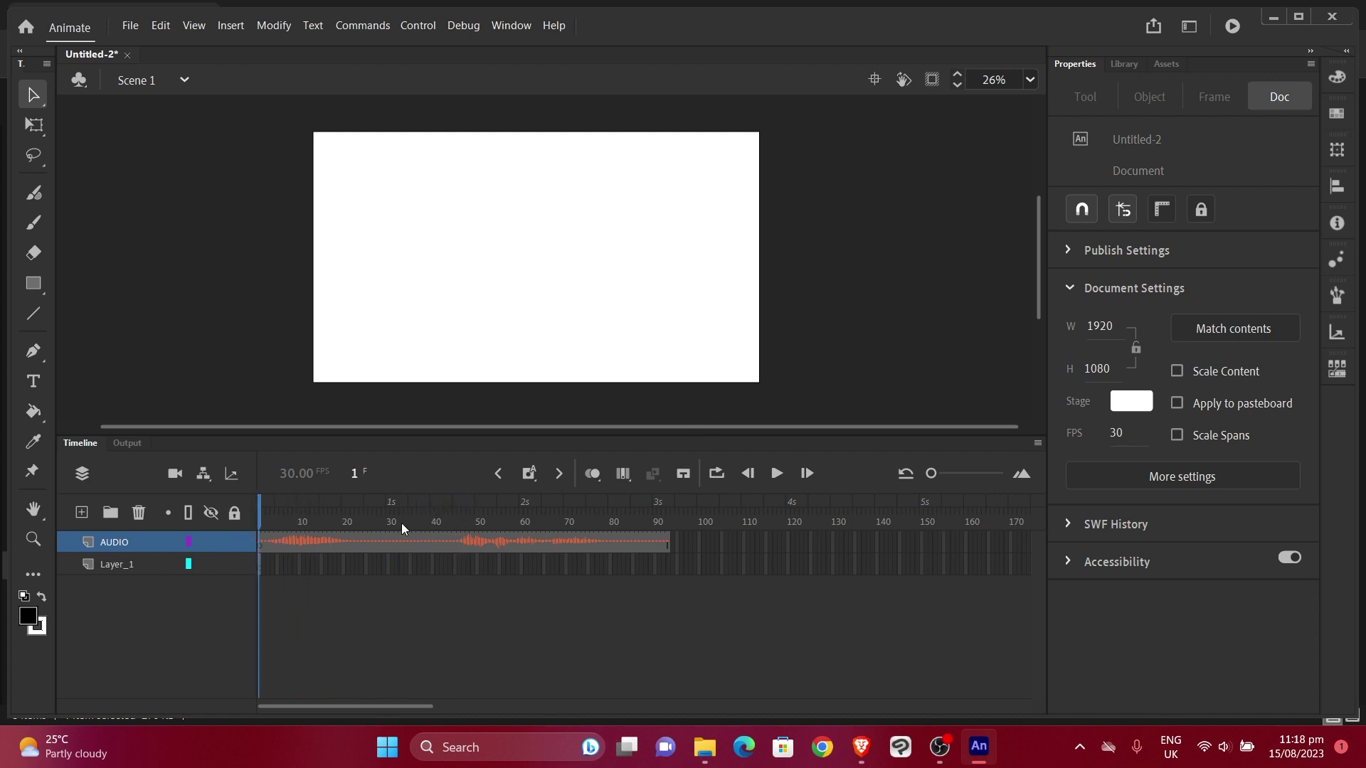
left_click(280, 544)
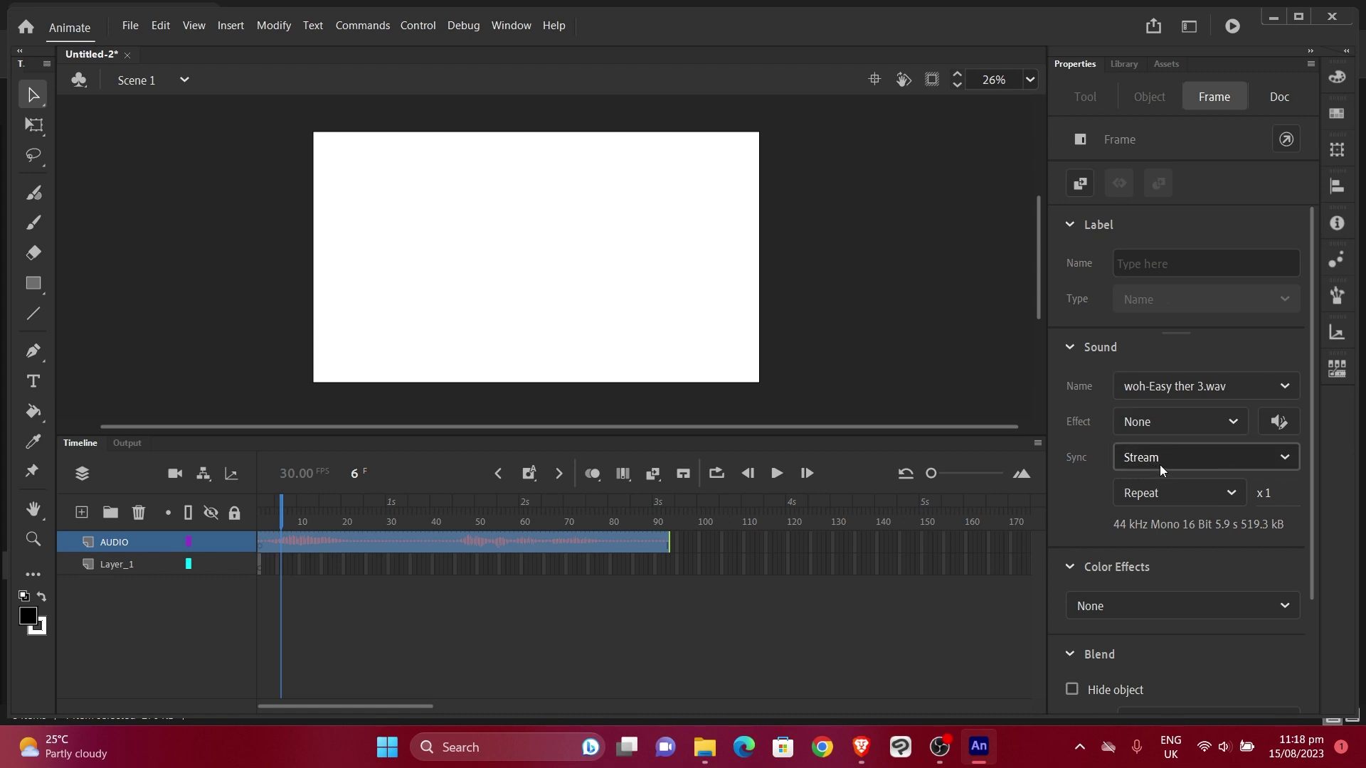
left_click(1159, 464)
left_click(1151, 486)
left_click(1149, 467)
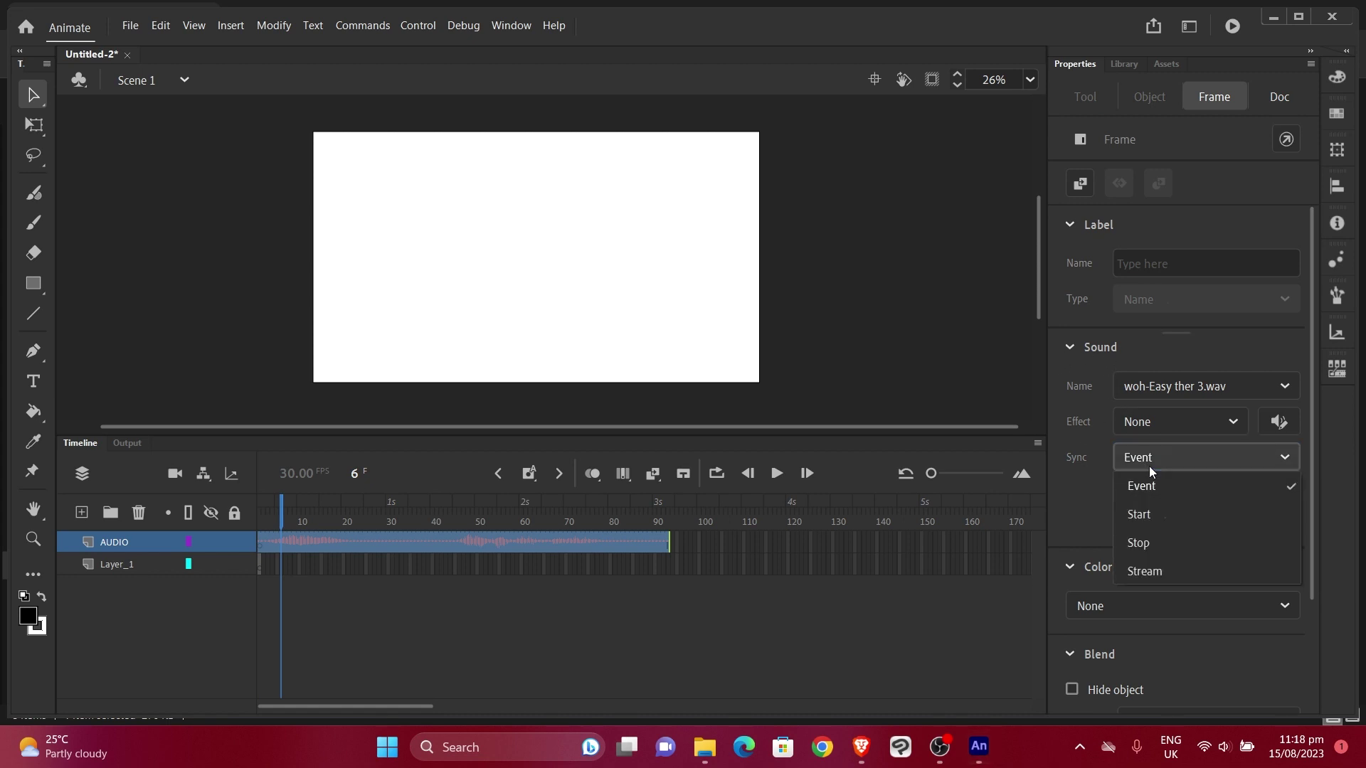
left_click(1150, 571)
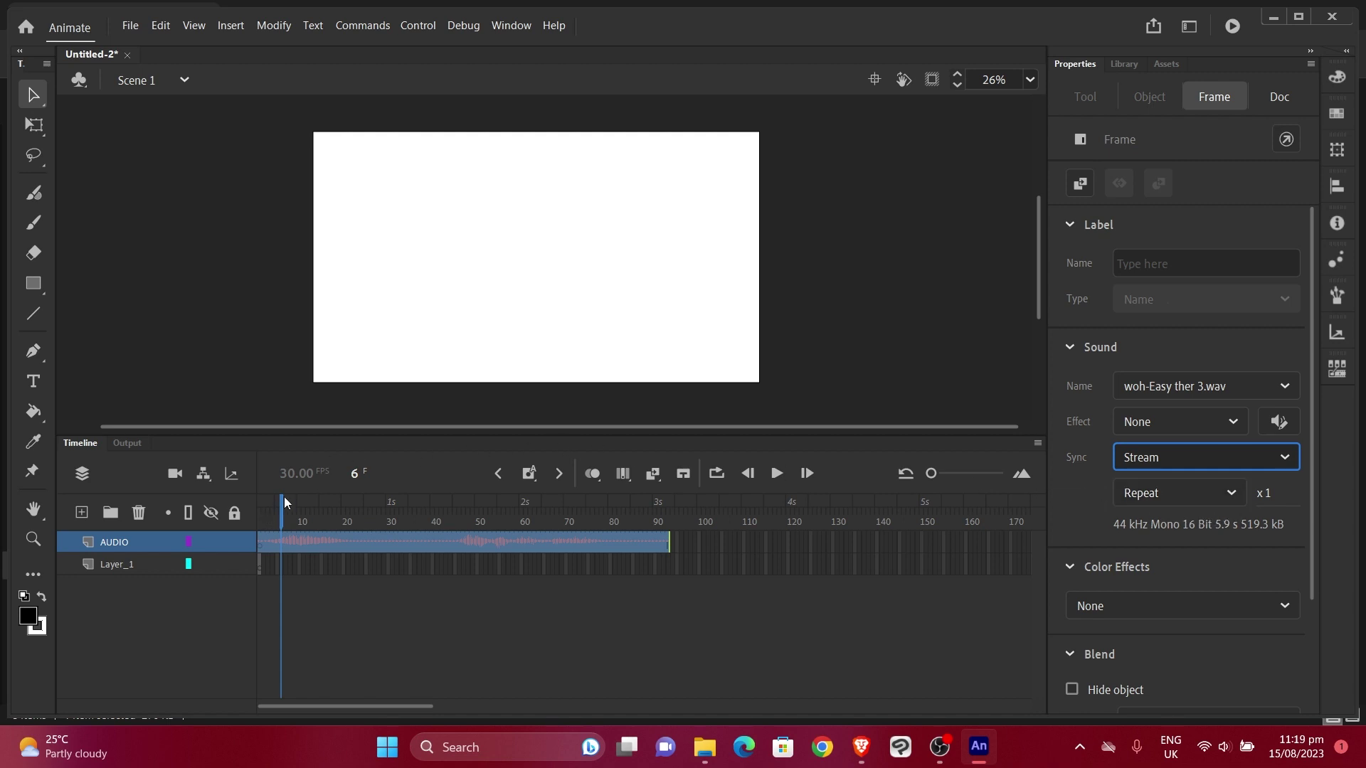
left_click_drag(284, 496, 241, 502)
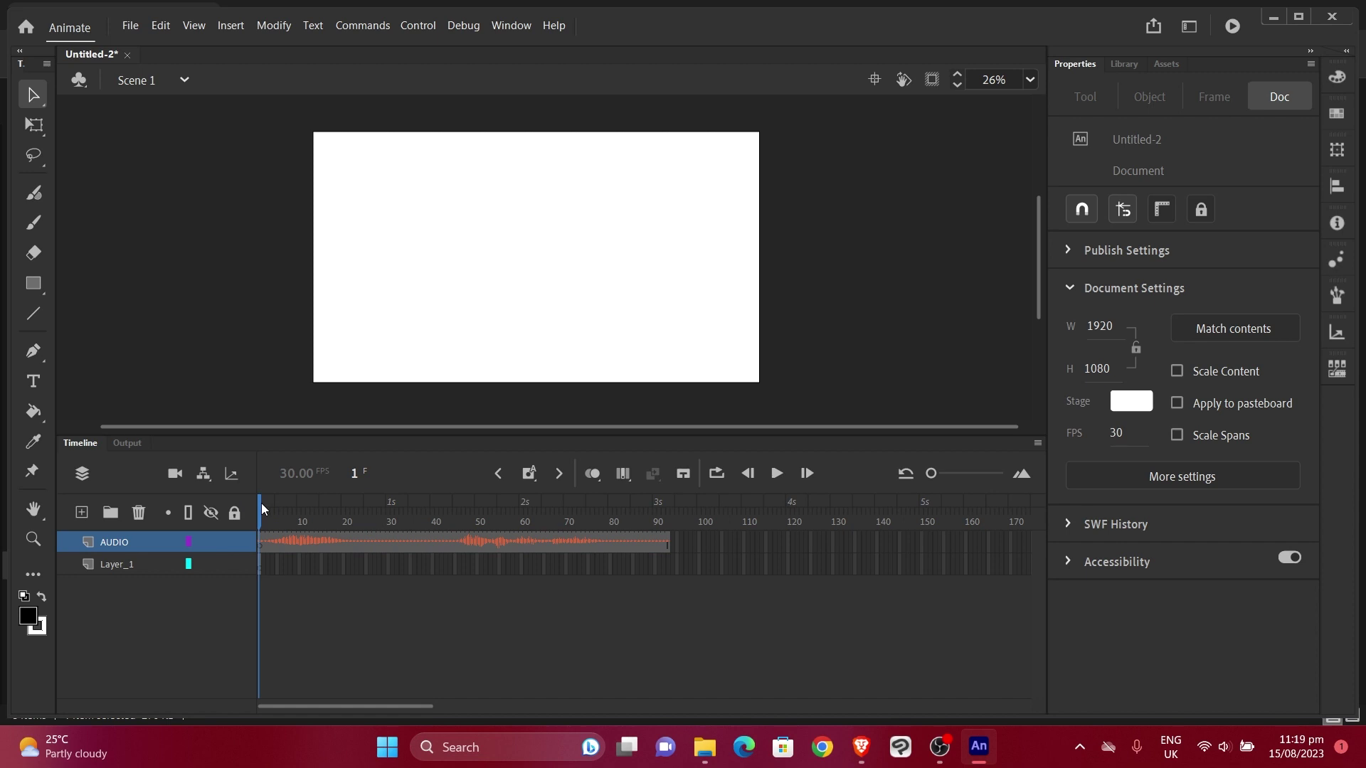
left_click_drag(262, 502, 293, 502)
left_click_drag(294, 502, 467, 506)
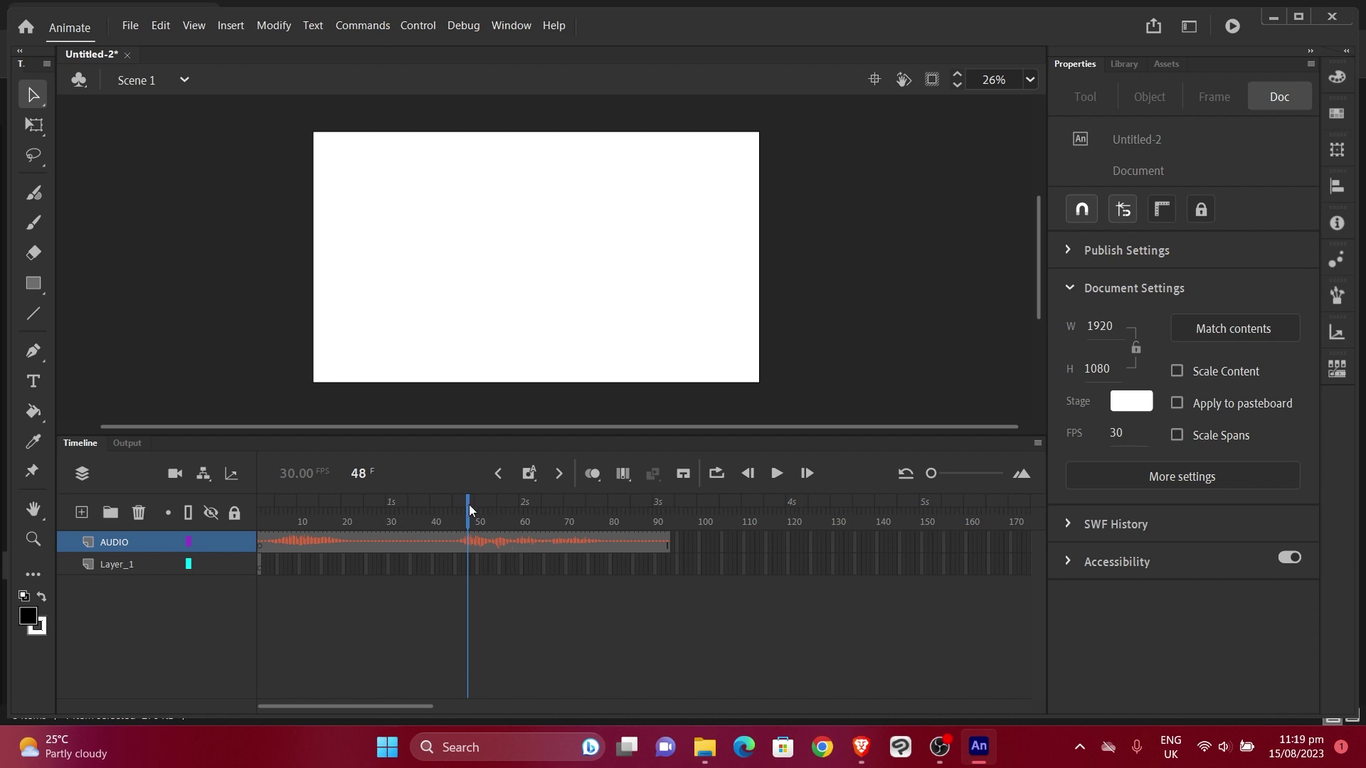
left_click_drag(467, 506, 498, 506)
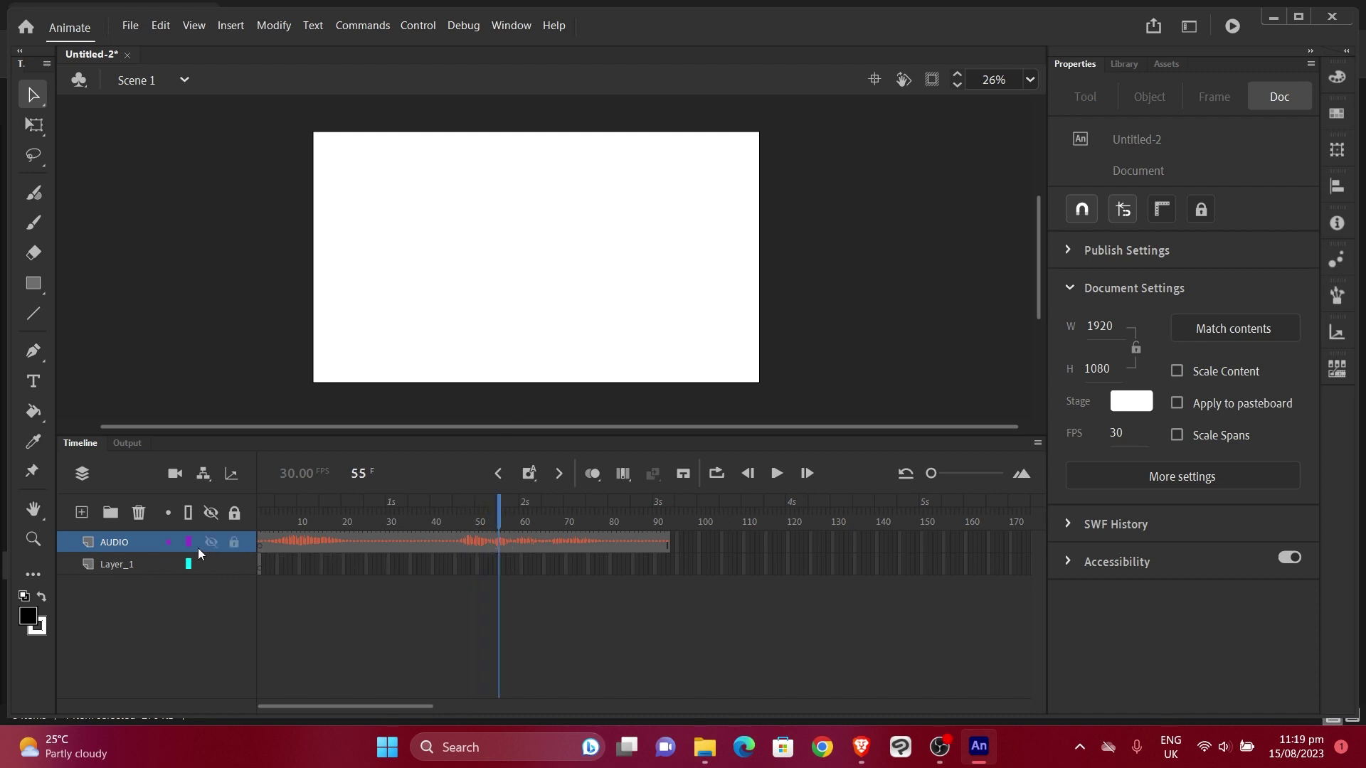
Step: Add a new layer above AUDIO and name it animation
left_click(81, 514)
double_click(113, 543)
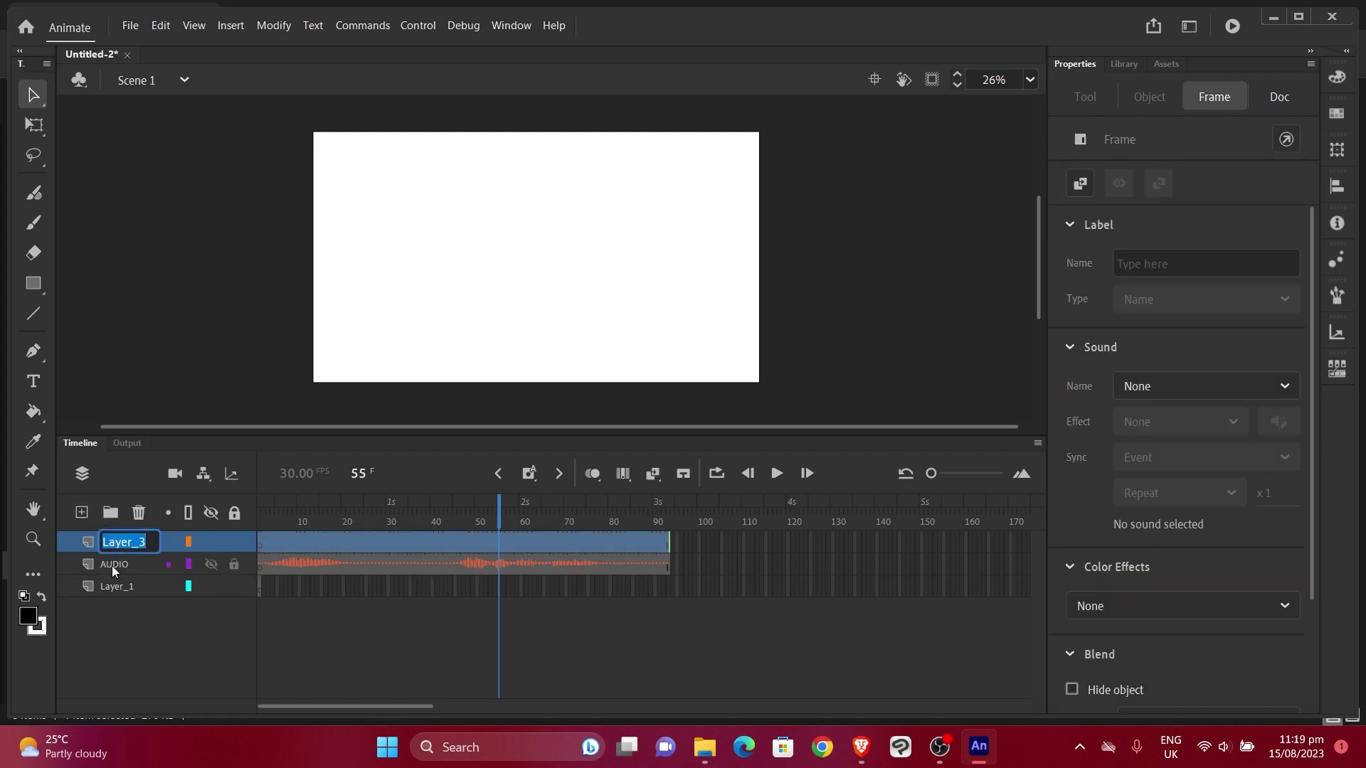
type("animation")
key("Return")
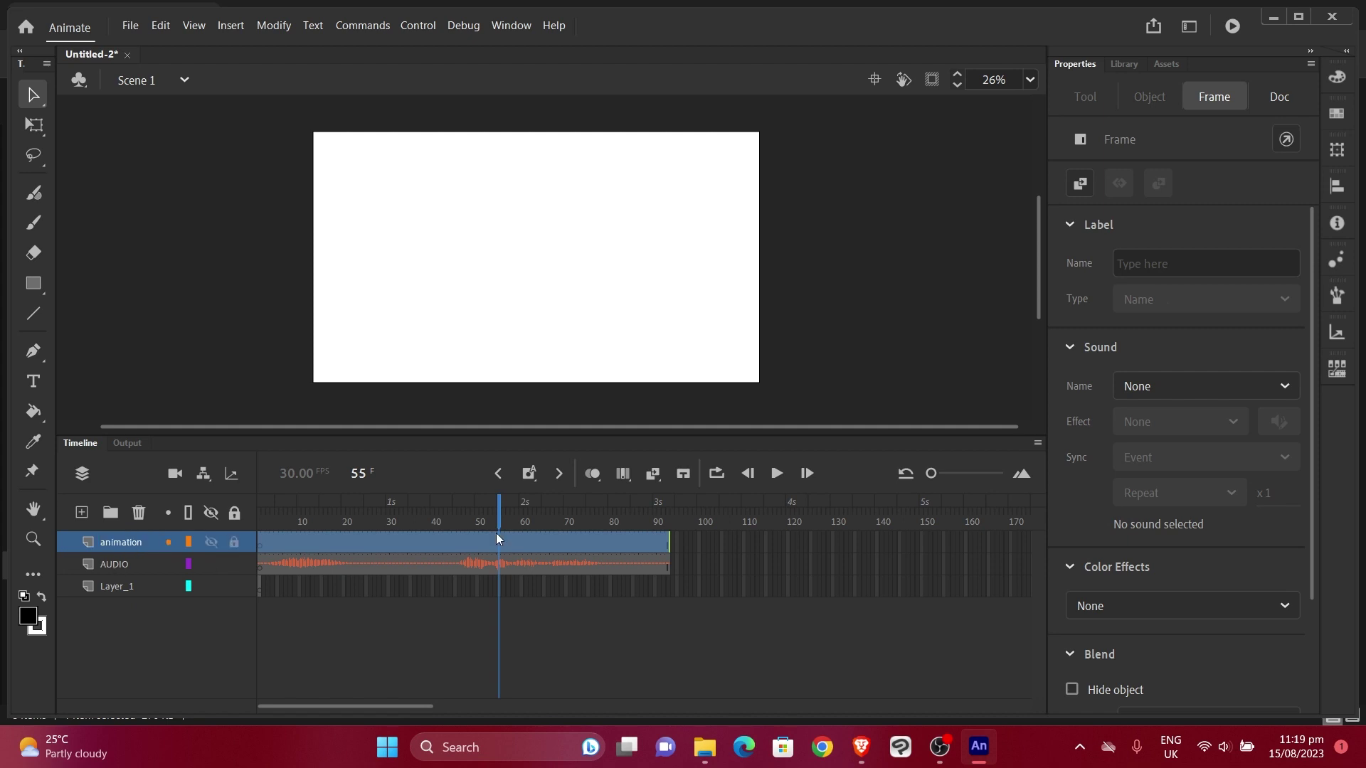
Step: Insert a keyframe at frame 10 on the animation layer
left_click(480, 543)
left_click(479, 544)
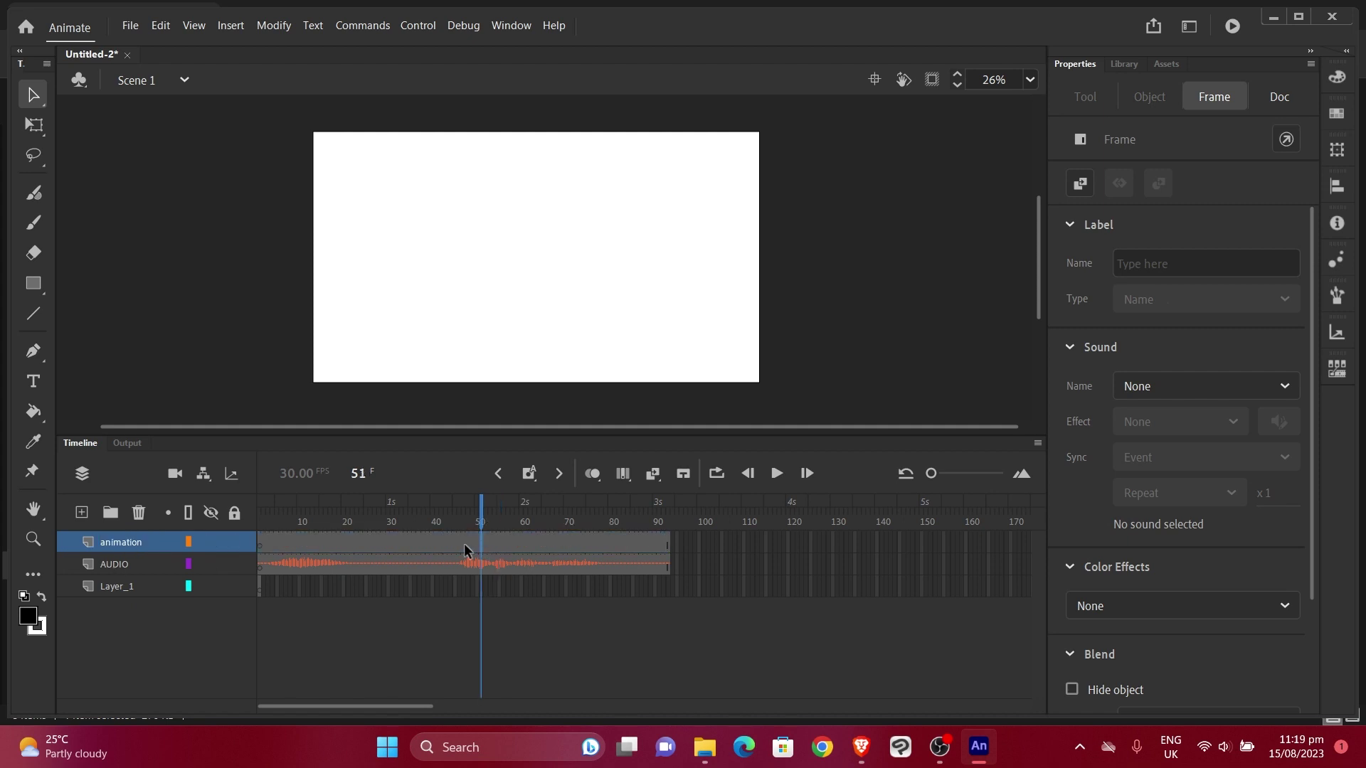
left_click(464, 543)
left_click(444, 508)
left_click_drag(443, 508, 297, 511)
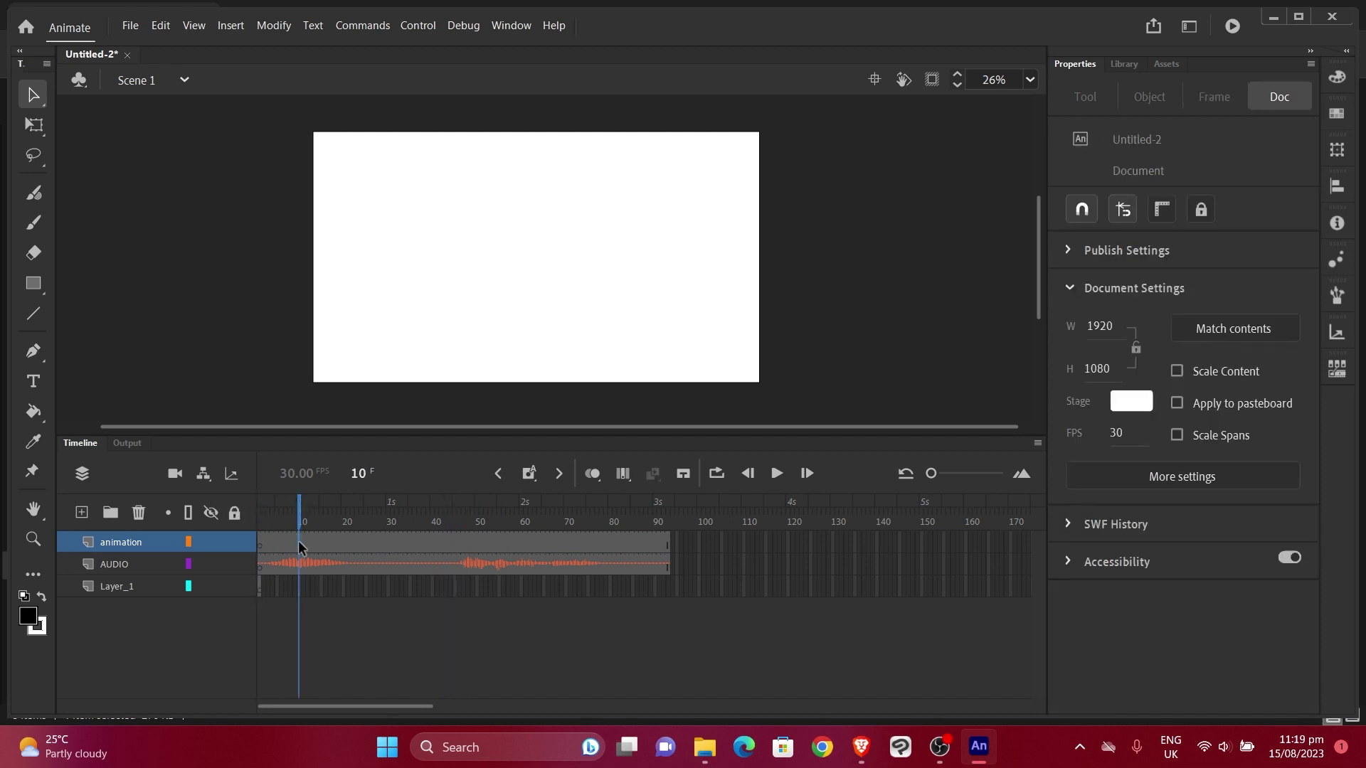
left_click(298, 543)
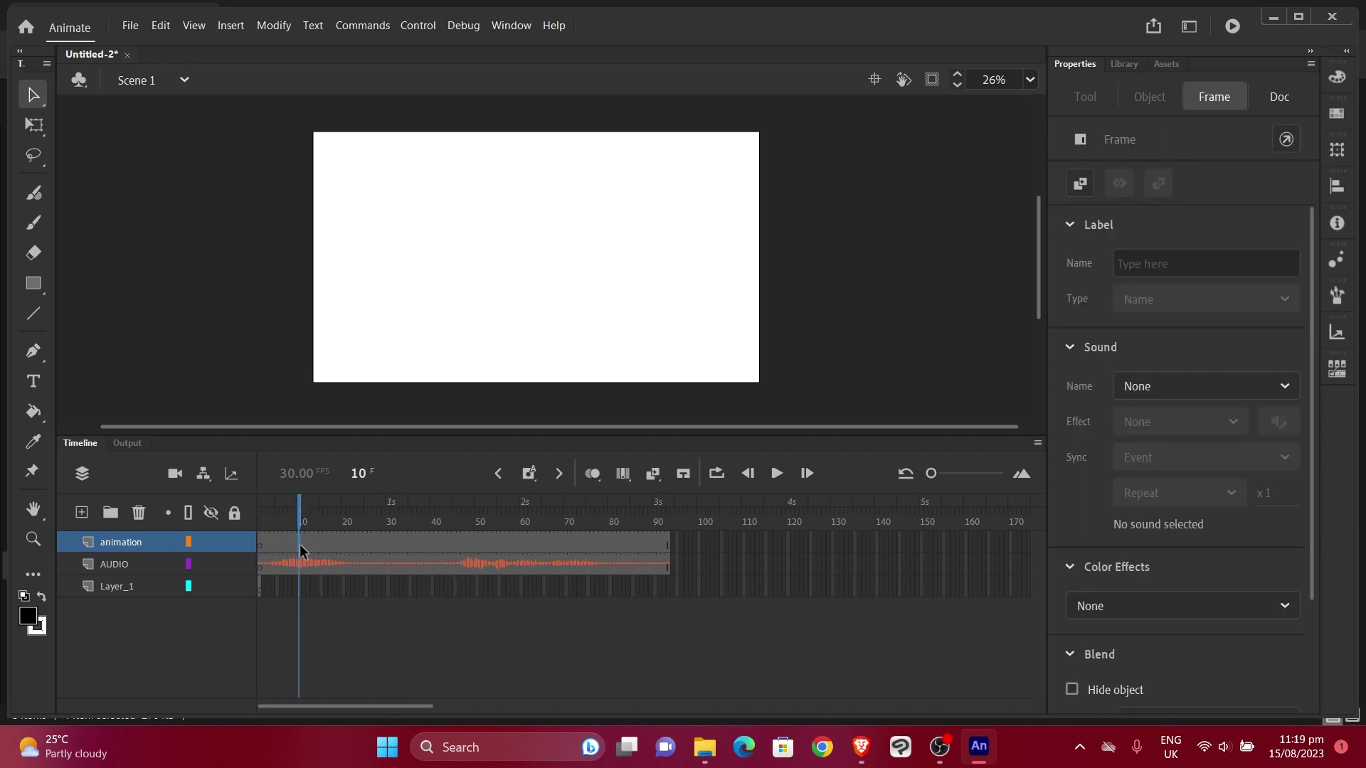
left_click(532, 483)
Step: With the Classic Brush, draw a round open mouth with a smile arc at frame 10
left_click(34, 222)
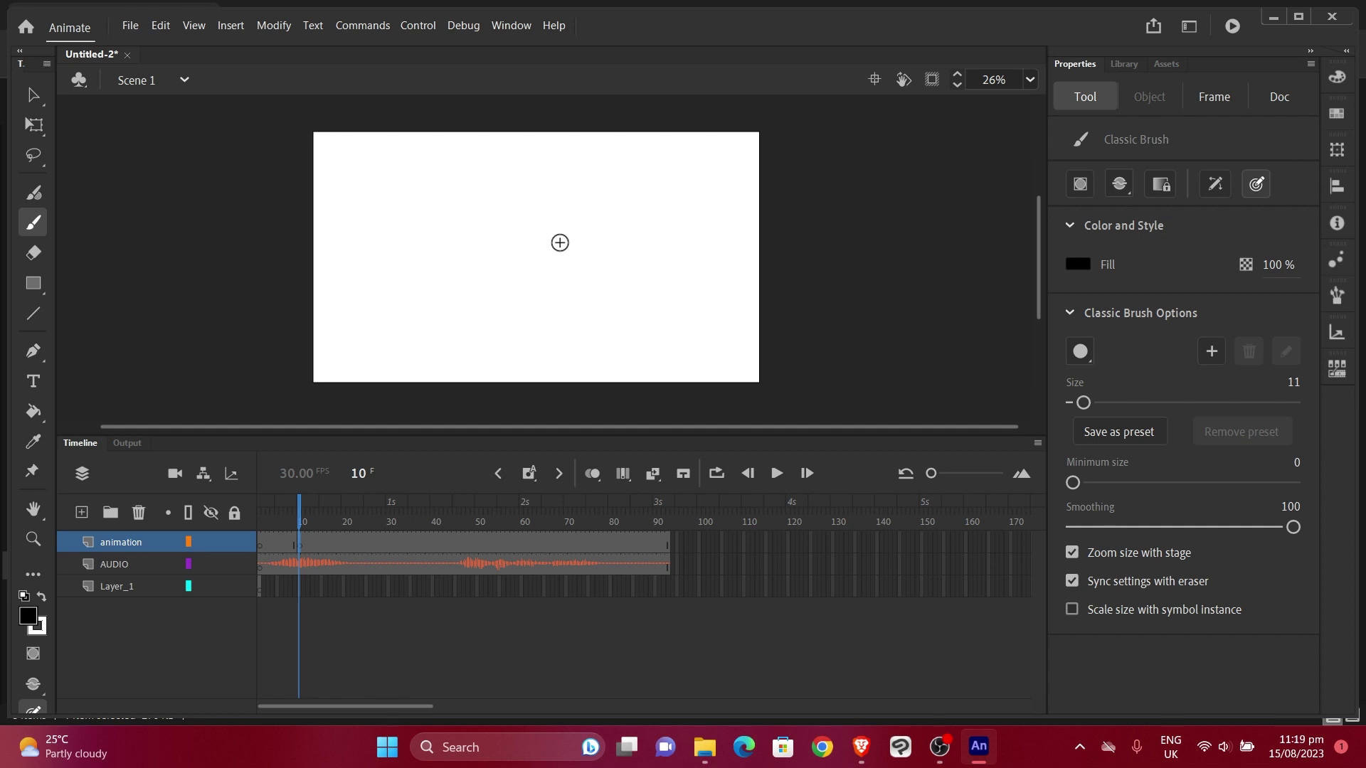
mouse_move(564, 235)
left_mouse_down()
mouse_move(498, 240)
mouse_move(481, 264)
mouse_move(512, 284)
mouse_move(562, 265)
mouse_move(506, 240)
mouse_move(503, 275)
mouse_move(535, 245)
left_mouse_up()
key("ctrl+z")
left_click_drag(493, 288, 539, 291)
Step: At frame 1, enable onion skinning out to frame 10 and brush a flat closed mouth
left_click_drag(305, 501, 259, 506)
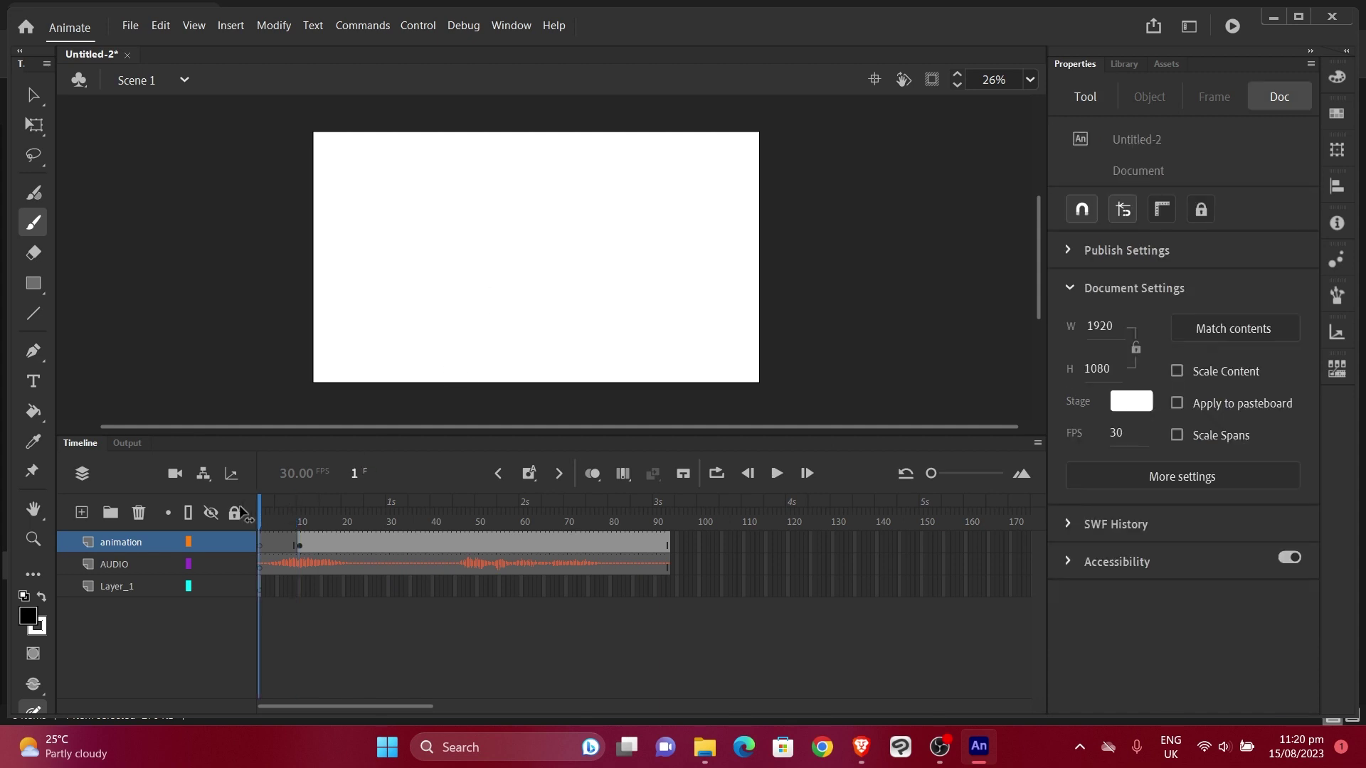
left_click(591, 473)
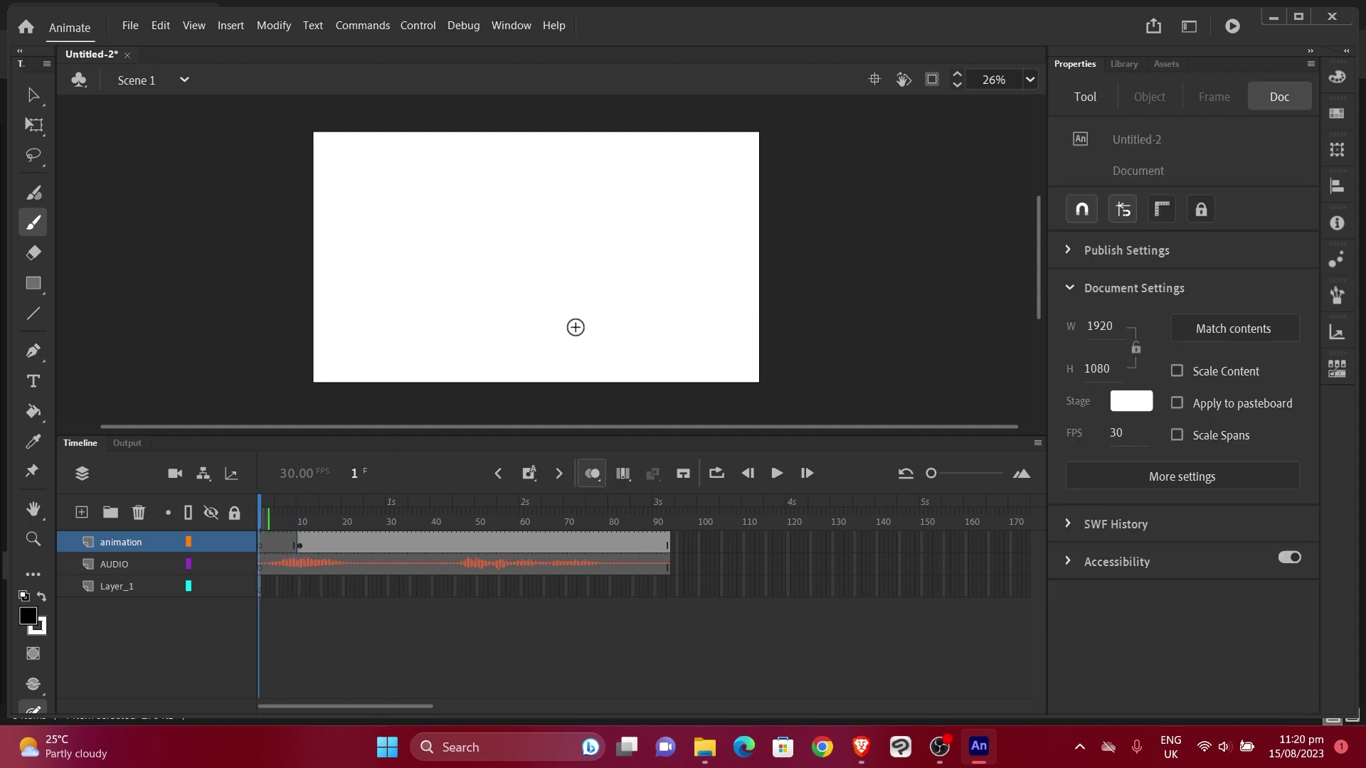
left_click_drag(269, 519, 303, 518)
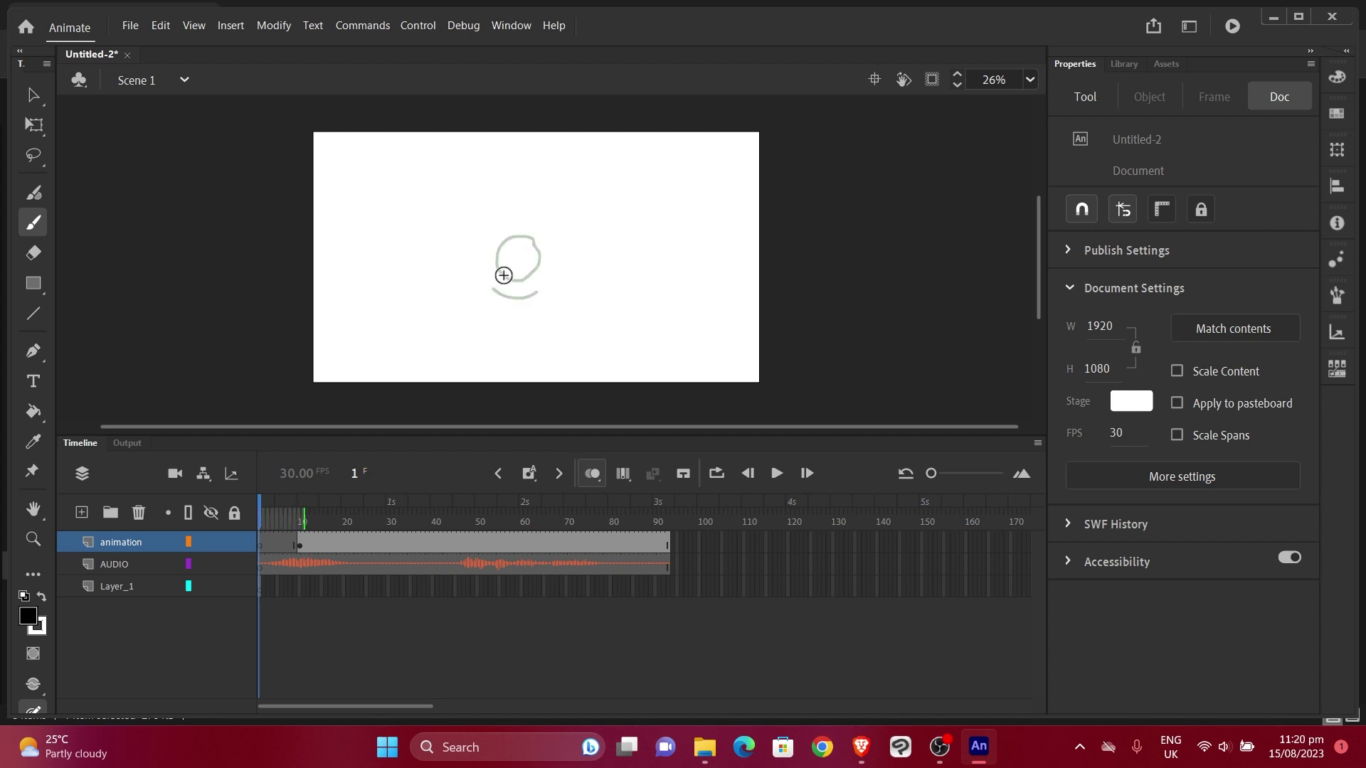
mouse_move(490, 262)
left_mouse_down()
mouse_move(540, 257)
mouse_move(528, 278)
left_mouse_up()
left_click_drag(260, 505, 330, 504)
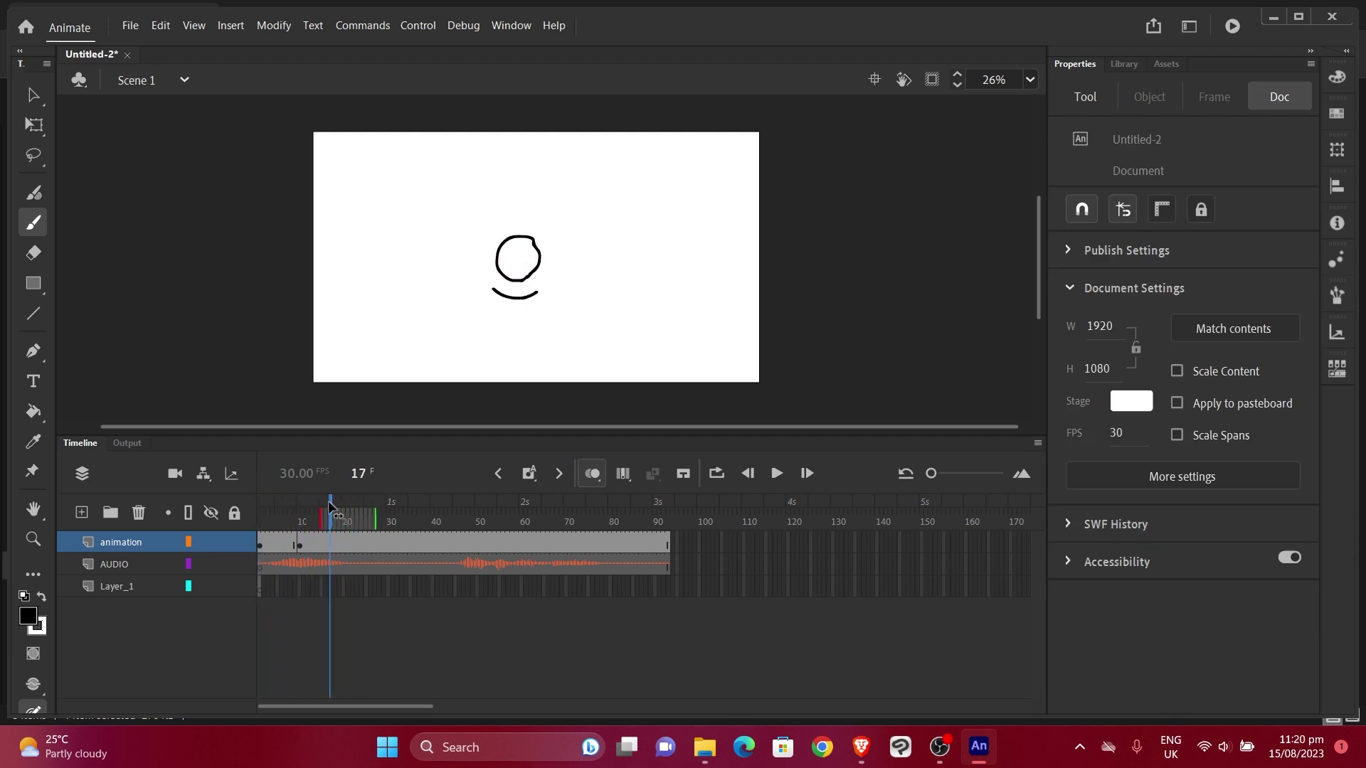
Step: Add blank keyframes at frames 17 and 21, brushing a flattened oval and a thin closed mouth
left_click(534, 477)
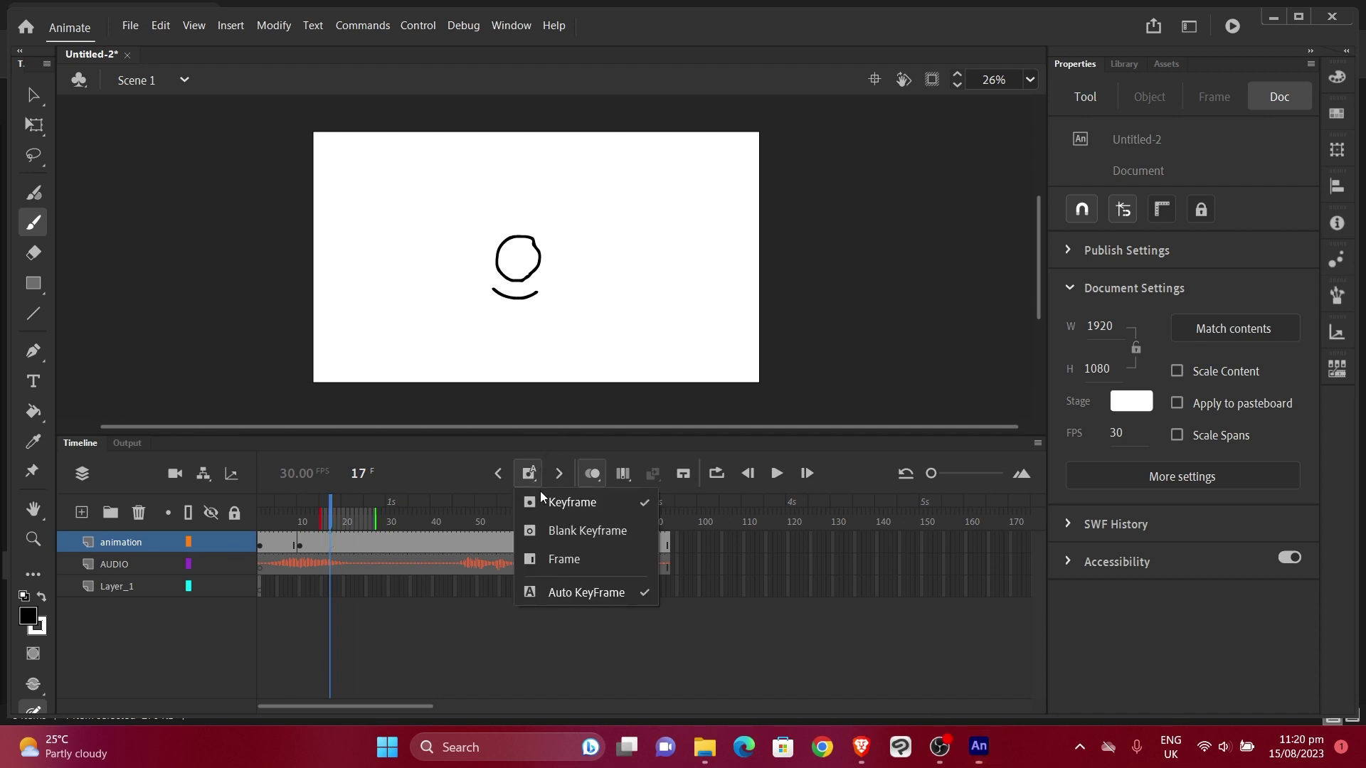
left_click(553, 529)
mouse_move(495, 265)
left_mouse_down()
mouse_move(542, 264)
mouse_move(495, 265)
mouse_move(502, 287)
mouse_move(539, 290)
left_mouse_up()
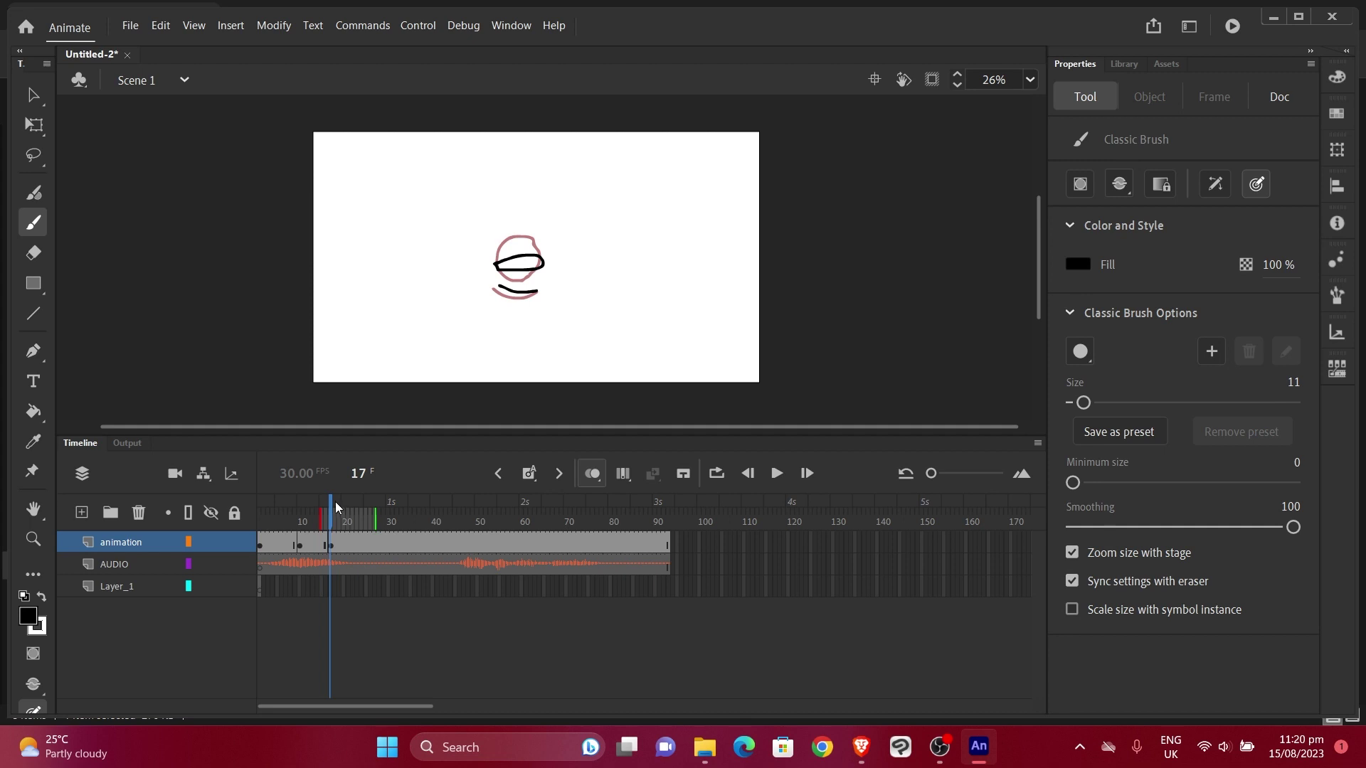
left_click_drag(331, 507, 348, 503)
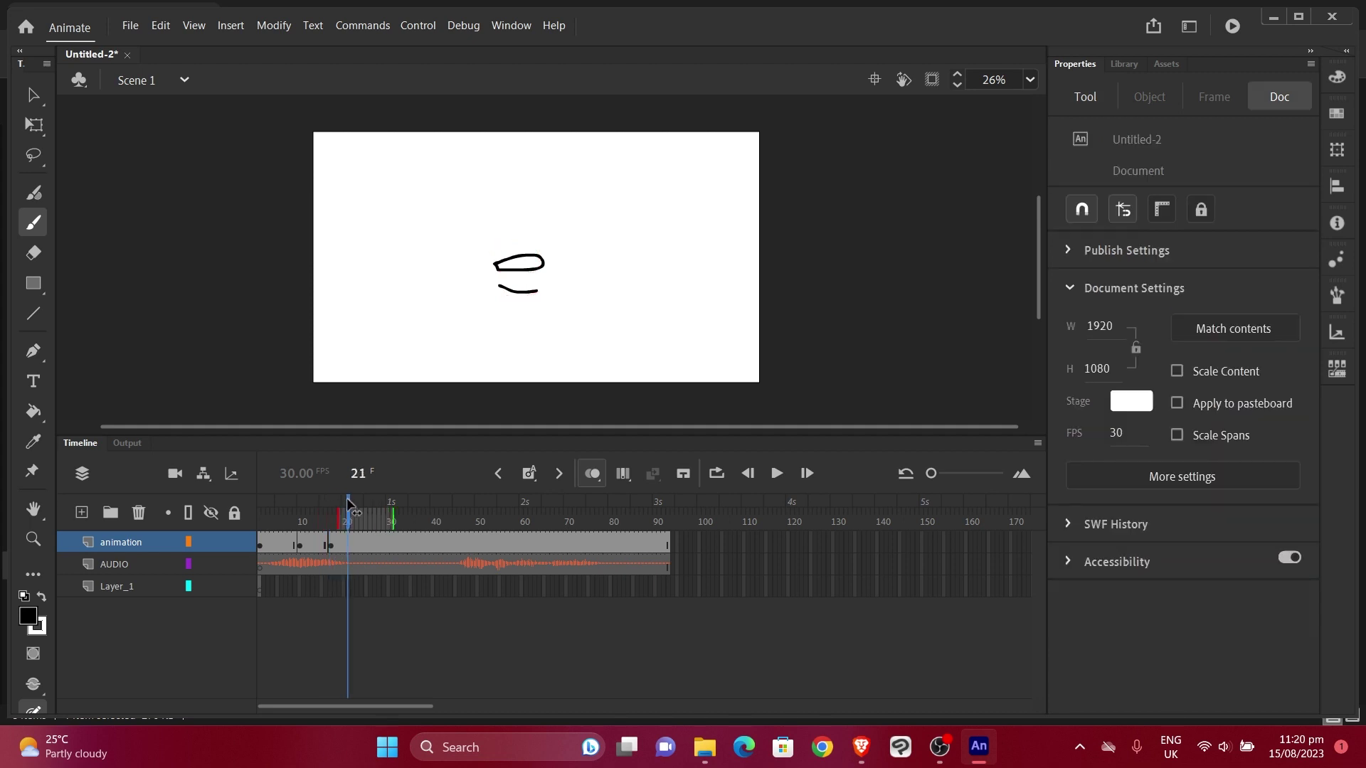
left_click(528, 473)
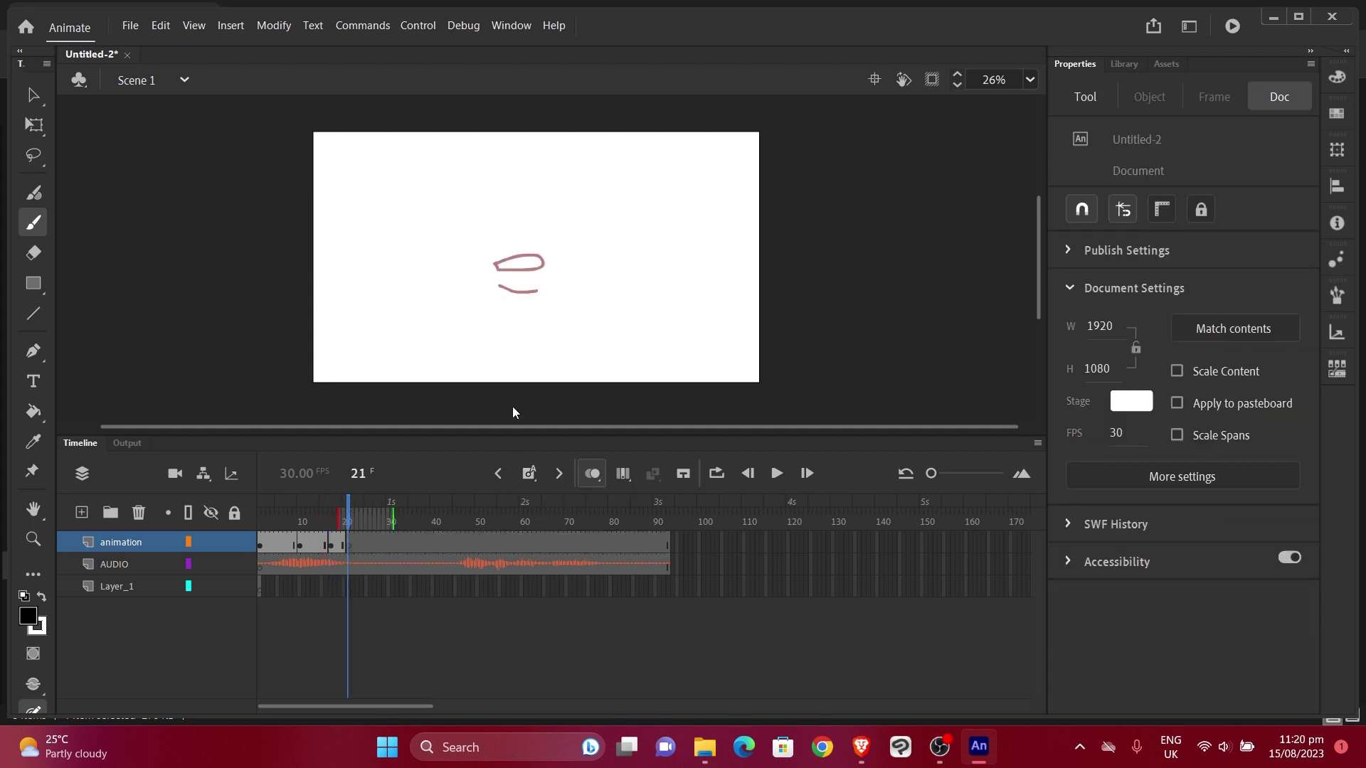
mouse_move(494, 267)
left_mouse_down()
mouse_move(545, 266)
mouse_move(536, 259)
mouse_move(515, 258)
mouse_move(513, 281)
mouse_move(542, 282)
left_mouse_up()
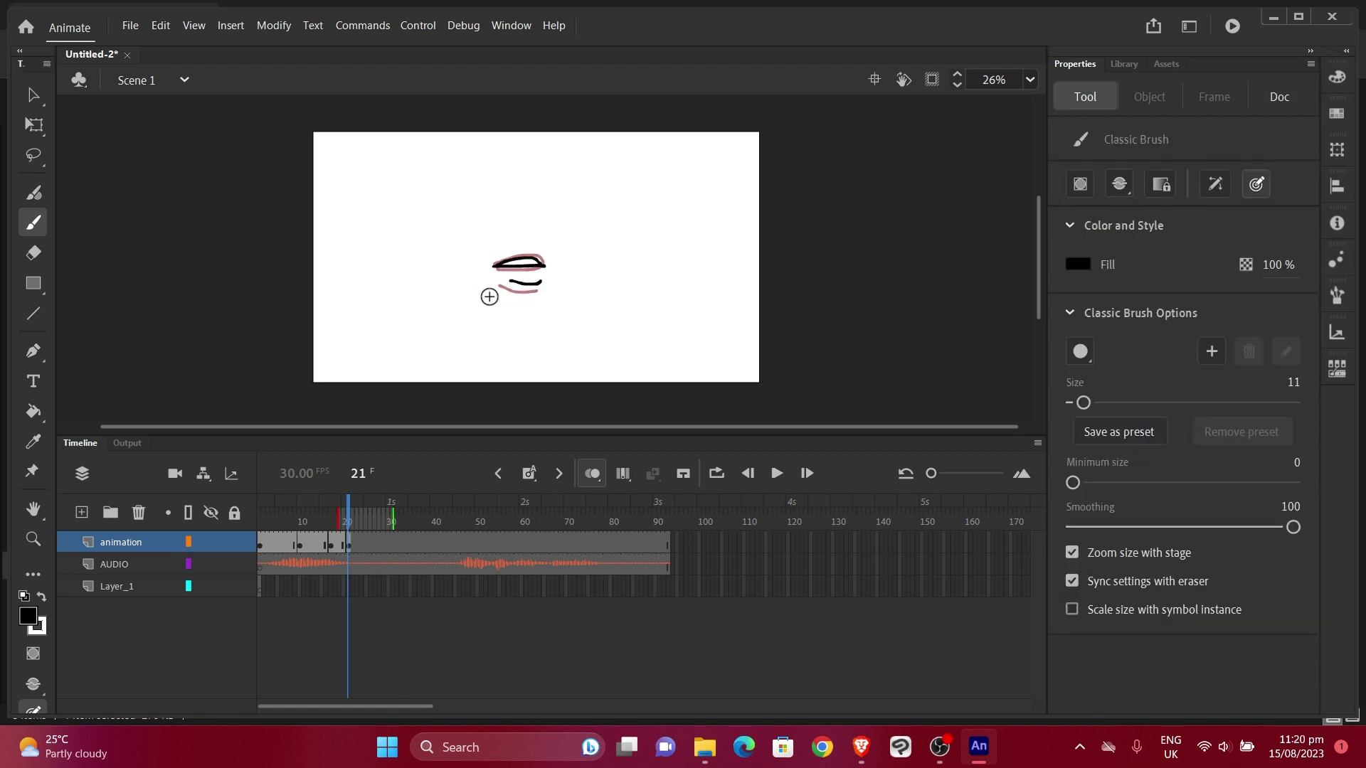
Step: Play the lip-sync animation from frame 1 several times to review it
left_click_drag(353, 499, 260, 501)
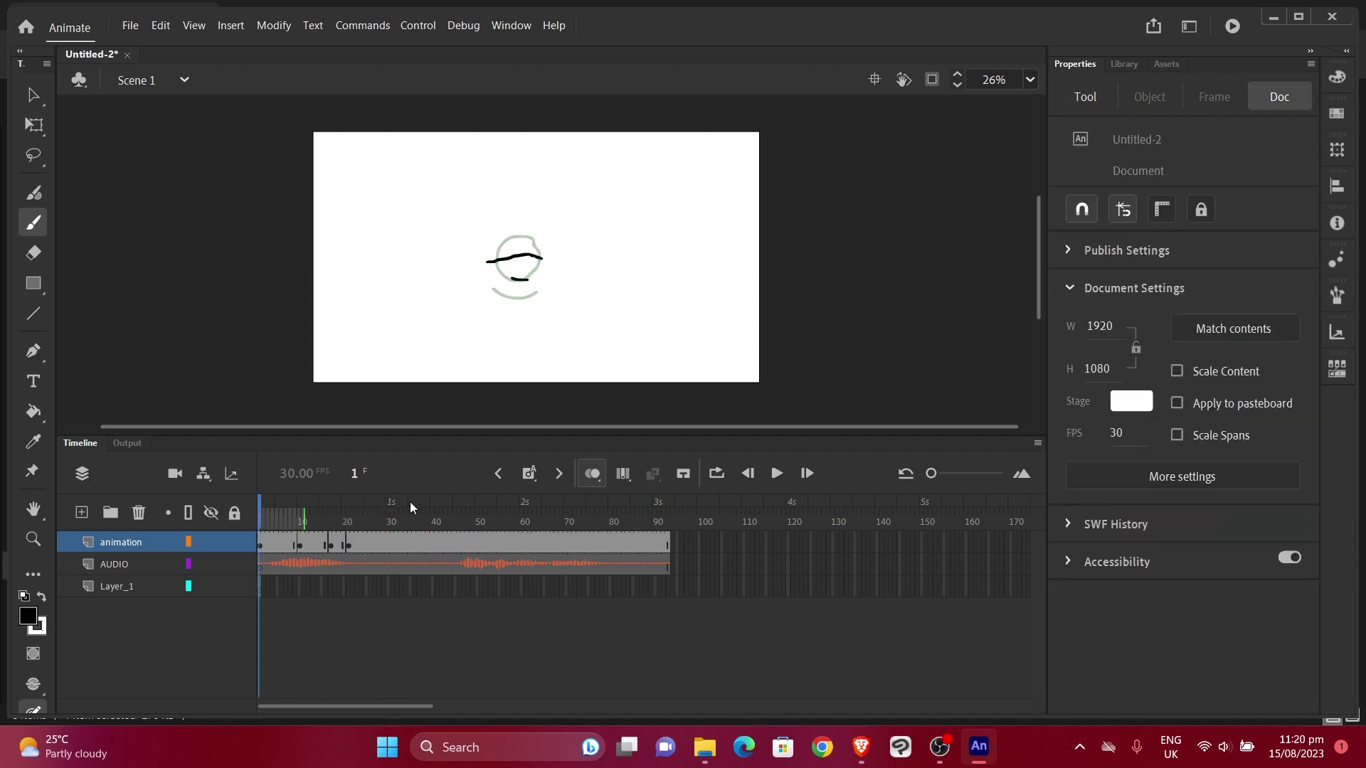
left_click(777, 473)
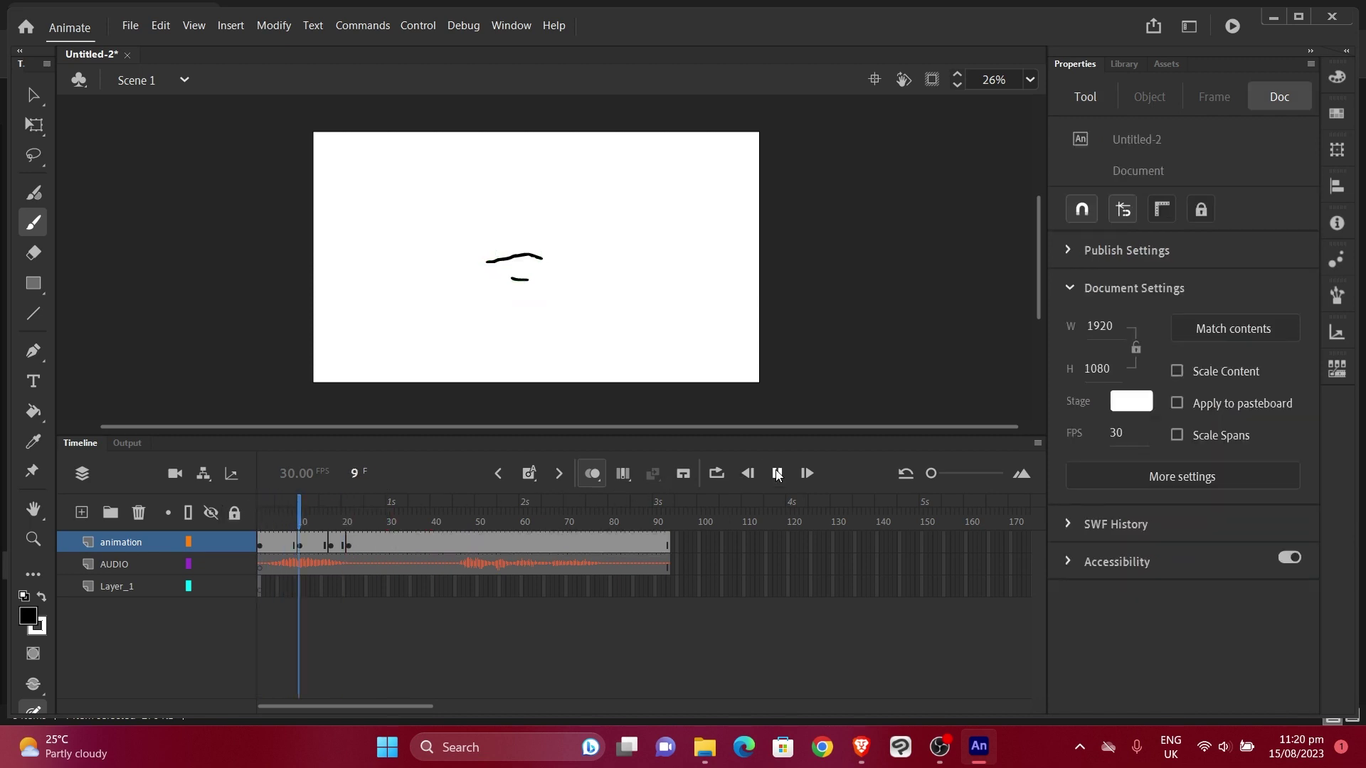
left_click(776, 473)
left_click_drag(445, 492, 259, 502)
left_click(777, 473)
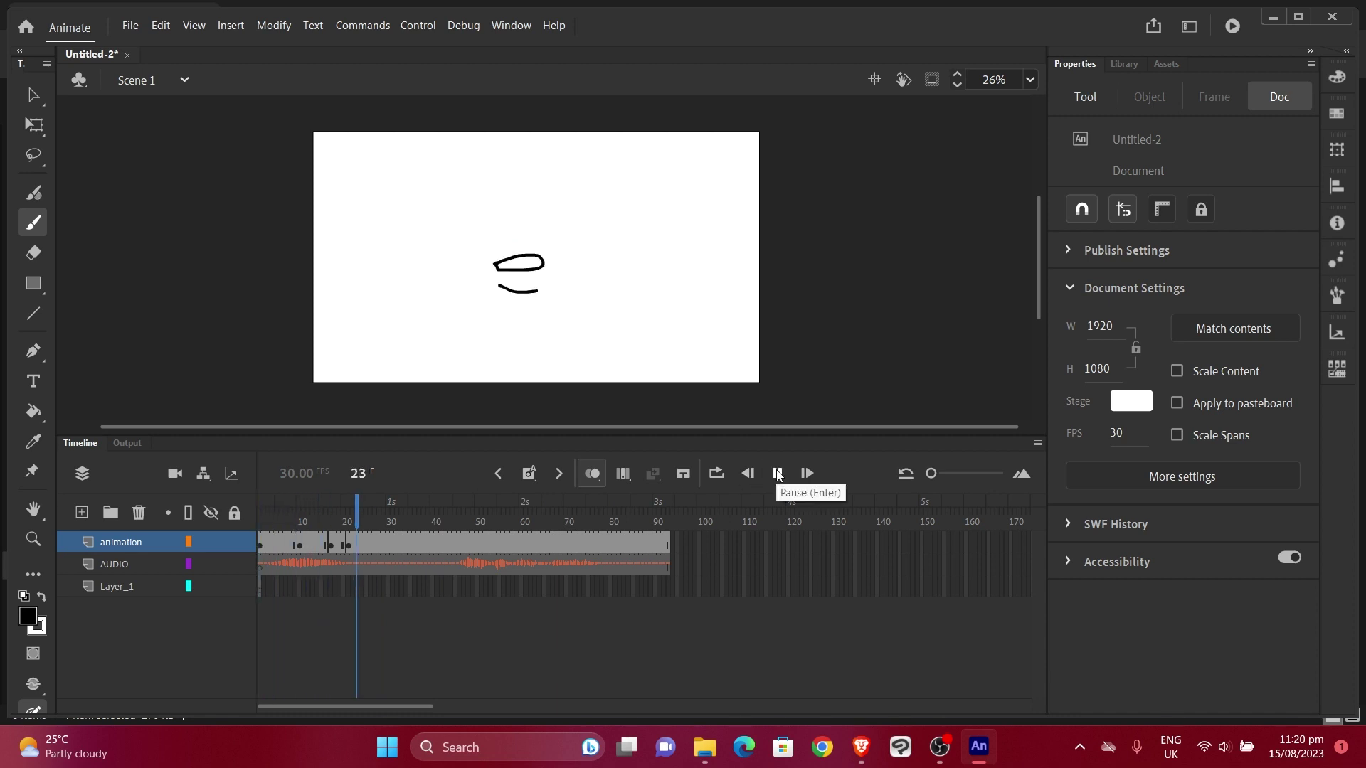
left_click(776, 473)
left_click_drag(391, 500, 285, 508)
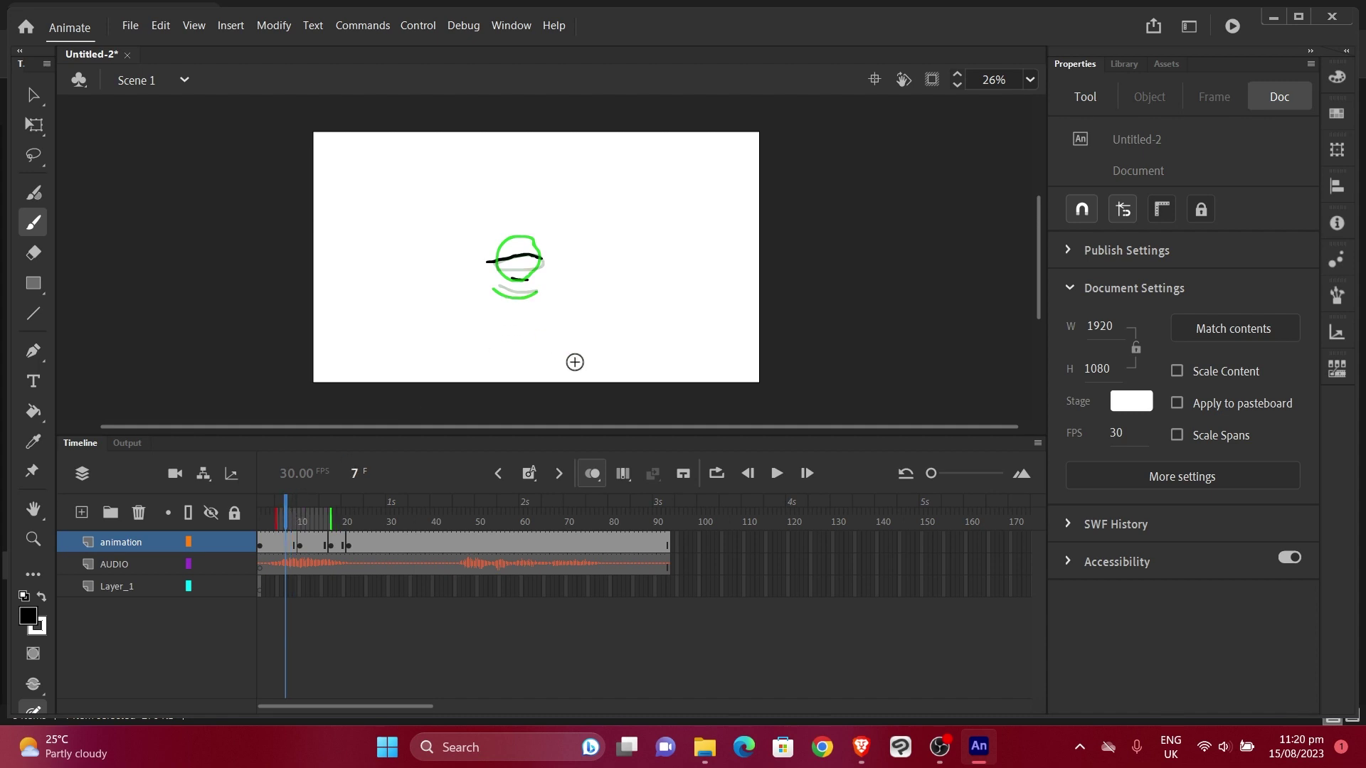
Step: Brush an open oval mouth at frame 7 with Edit Multiple Frames on, then play from frame 1
left_click(528, 473)
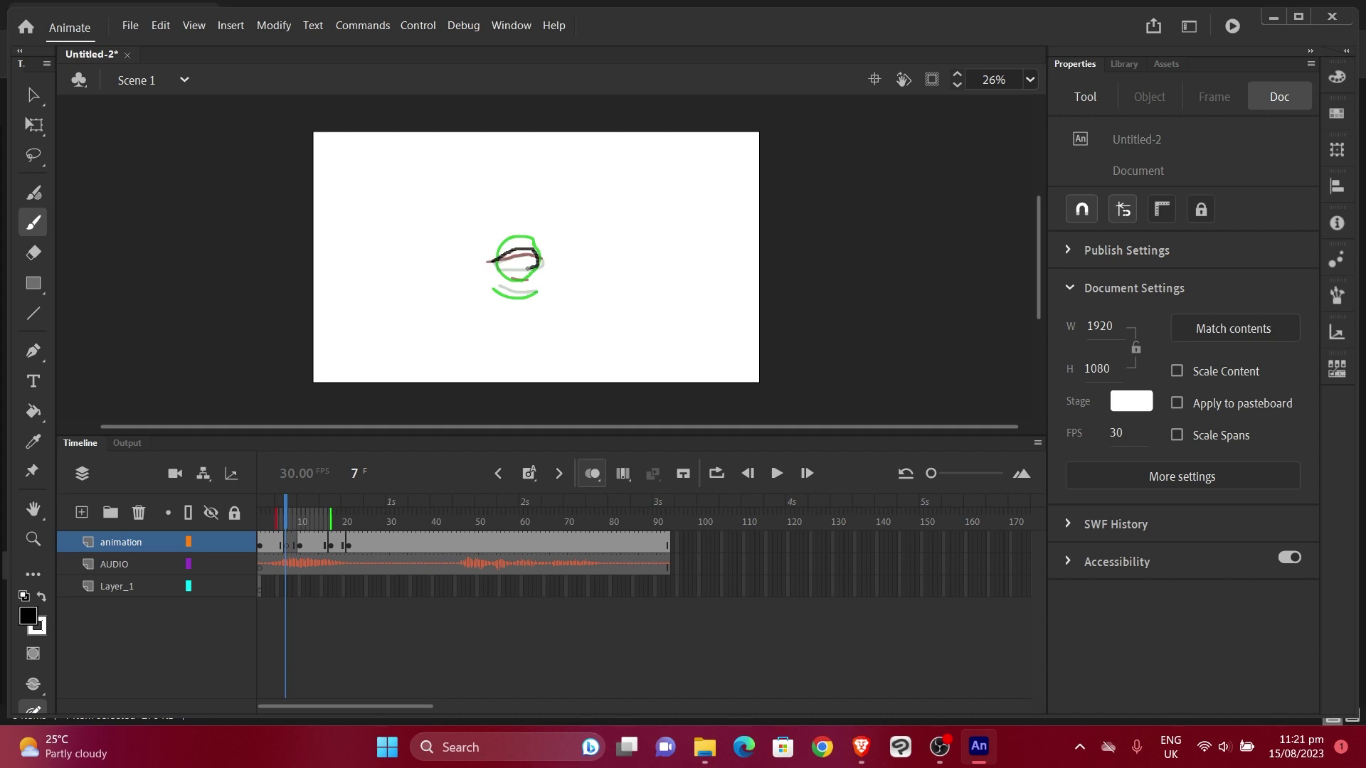
key("b")
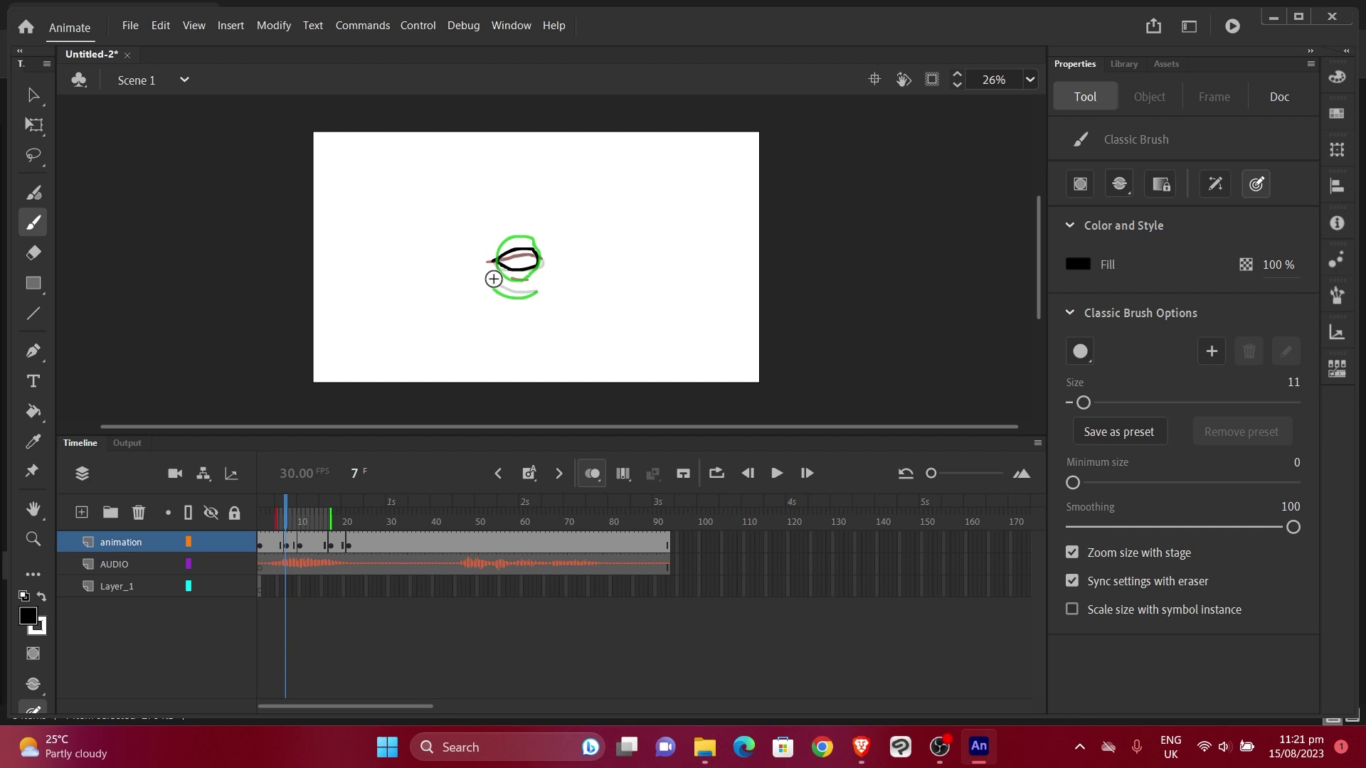
left_click_drag(492, 278, 527, 288)
left_click_drag(283, 498, 232, 506)
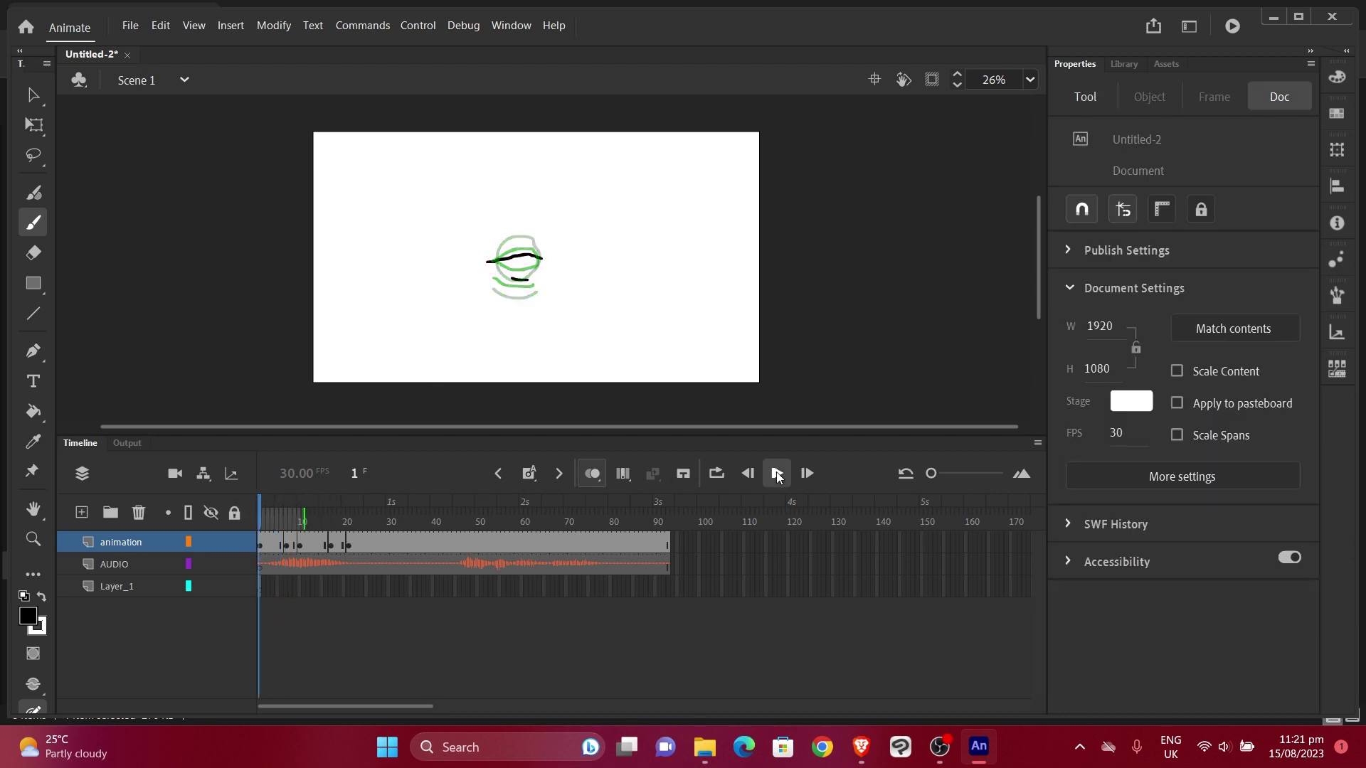
left_click(777, 474)
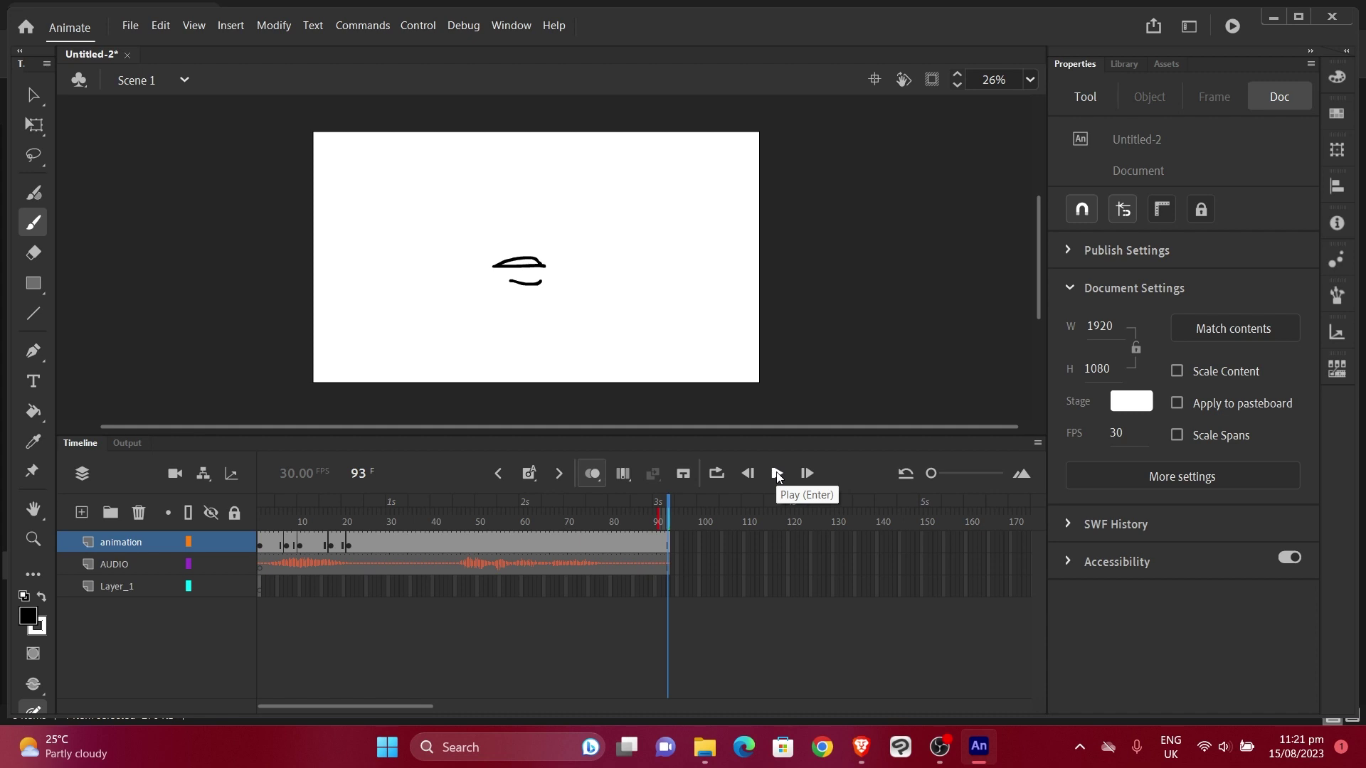
left_click(280, 581)
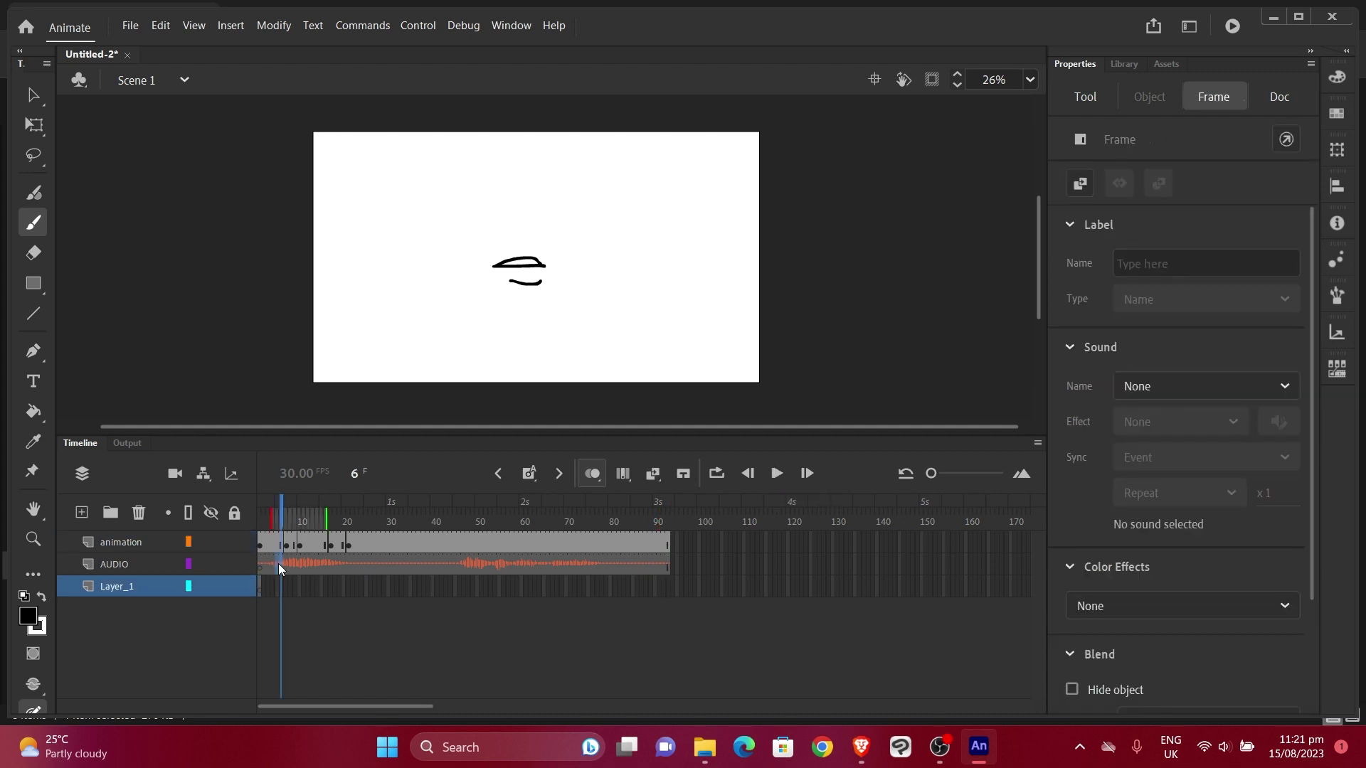
left_click(274, 564)
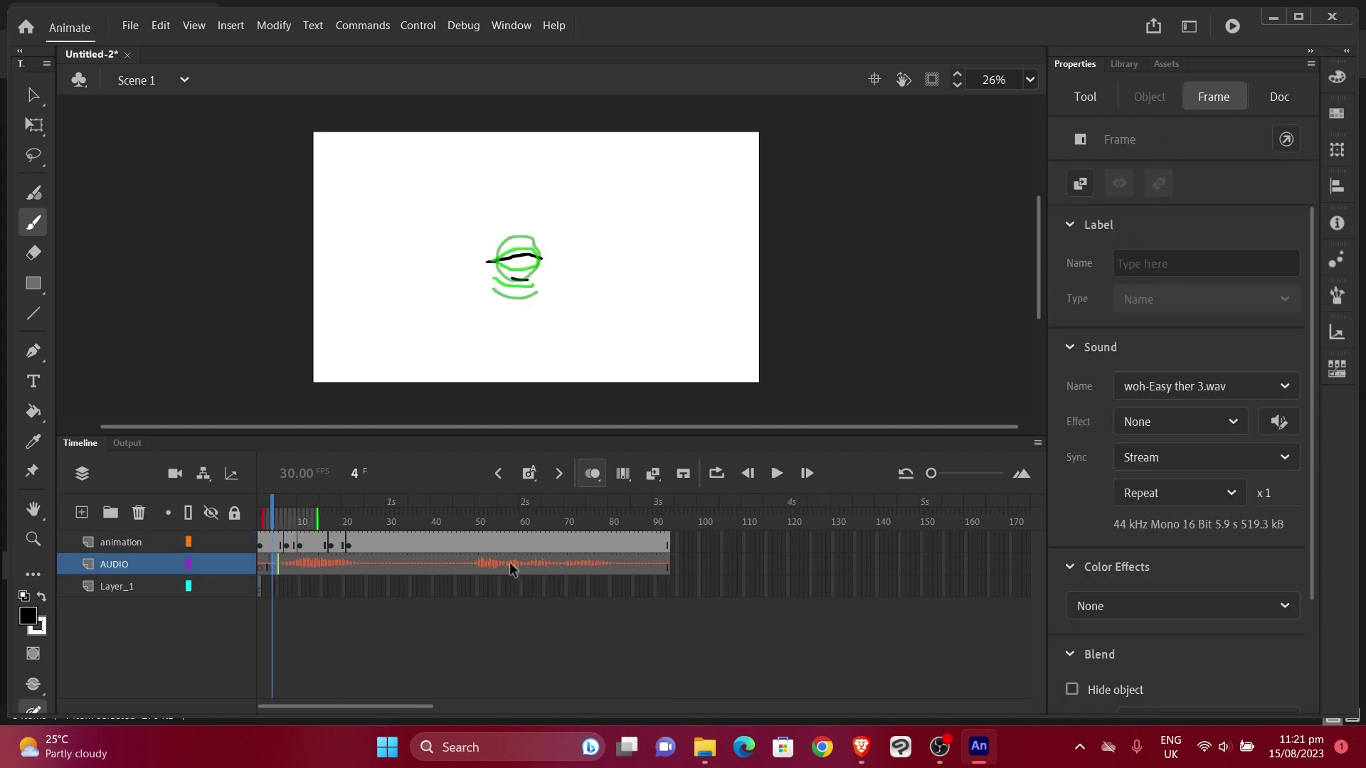
key("period")
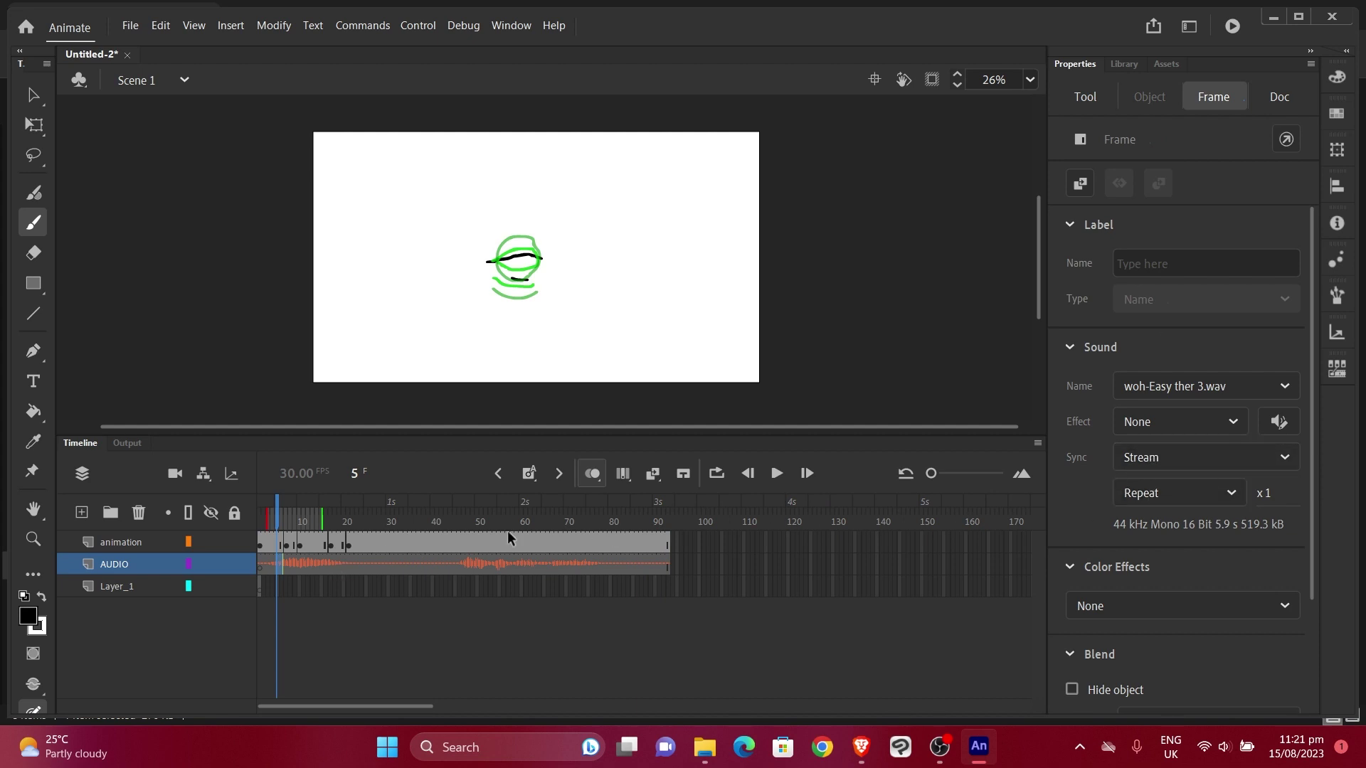
left_click(777, 473)
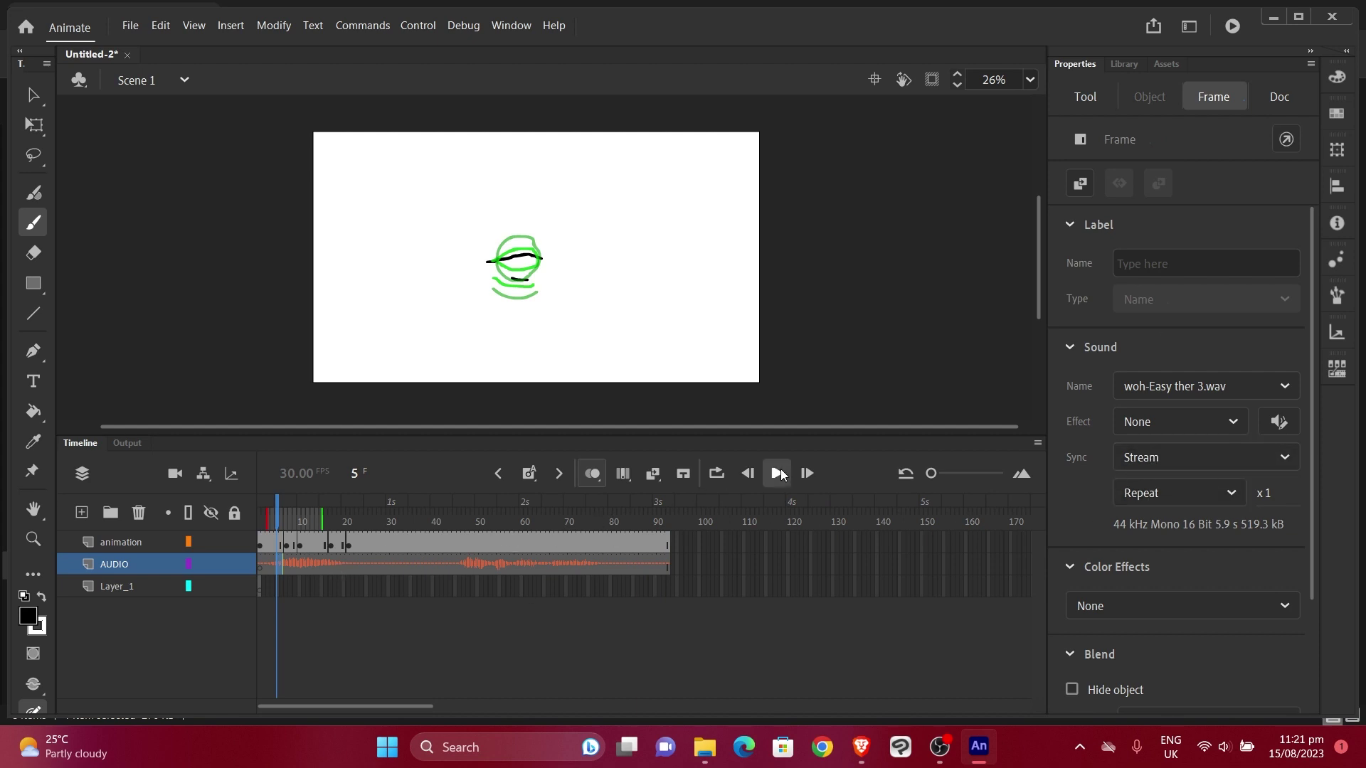